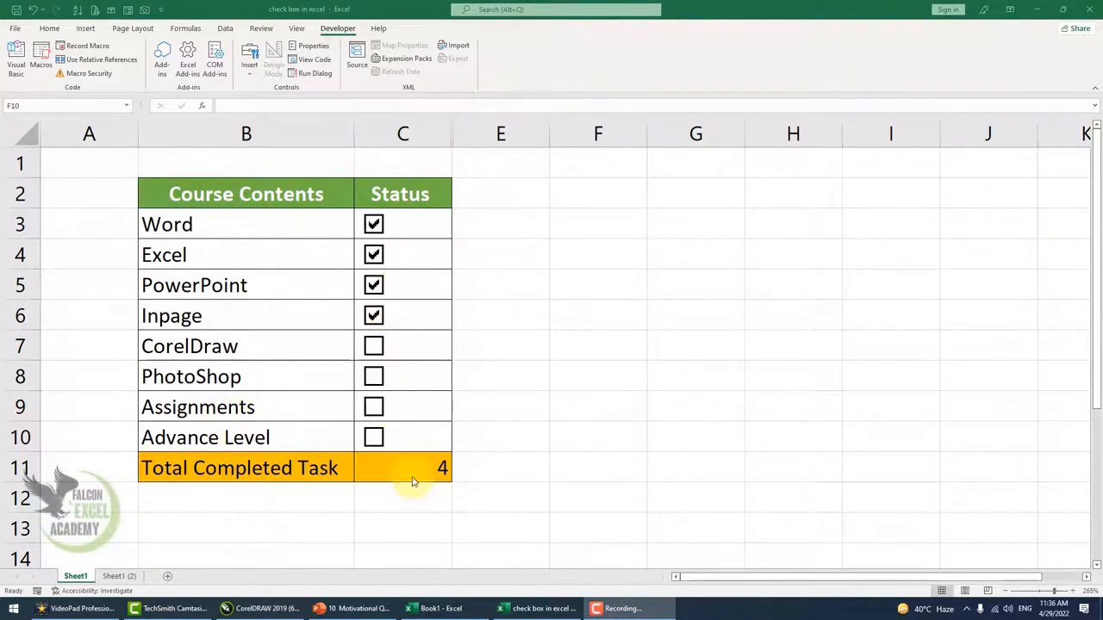
# - Clear the Word check box and tick the CorelDraw, PhotoShop and Assignments check boxes in the finished checklist
pyautogui.click(374, 225)
pyautogui.click(373, 225)
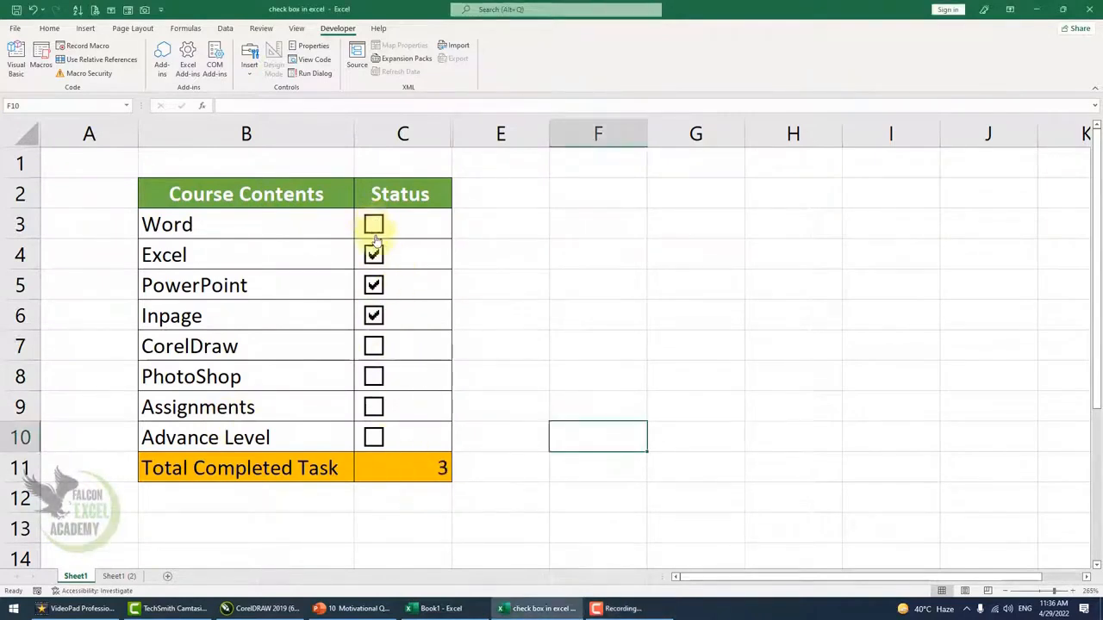
pyautogui.click(373, 346)
pyautogui.click(373, 376)
pyautogui.click(373, 406)
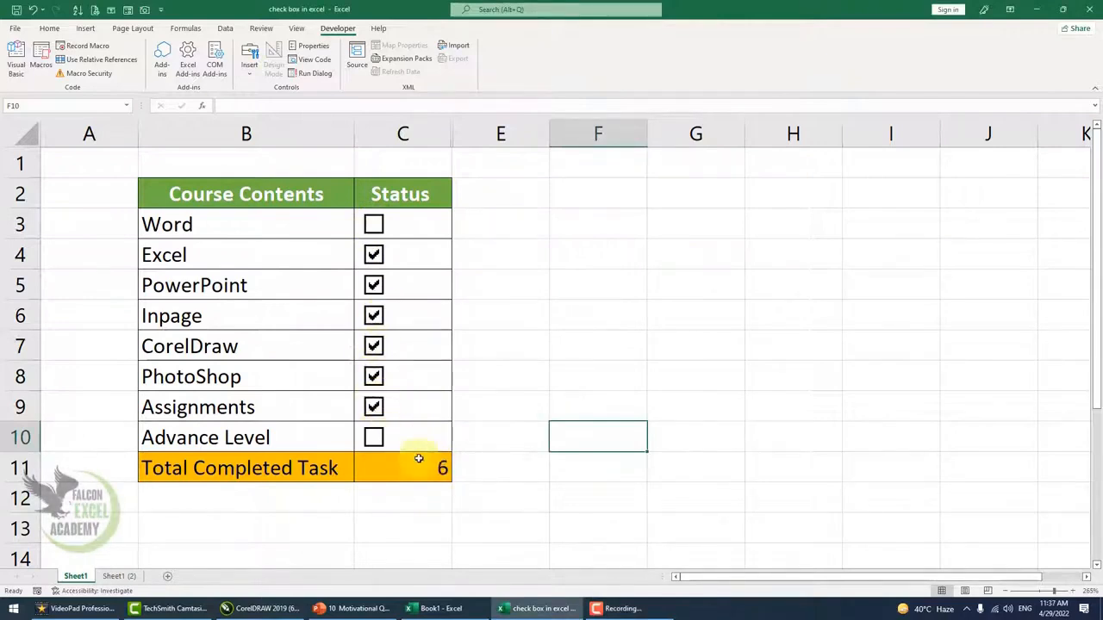
# - Clear the Assignments, PhotoShop, CorelDraw and Inpage check boxes and try toggling the PowerPoint one
pyautogui.click(373, 407)
pyautogui.click(373, 376)
pyautogui.click(373, 346)
pyautogui.click(373, 315)
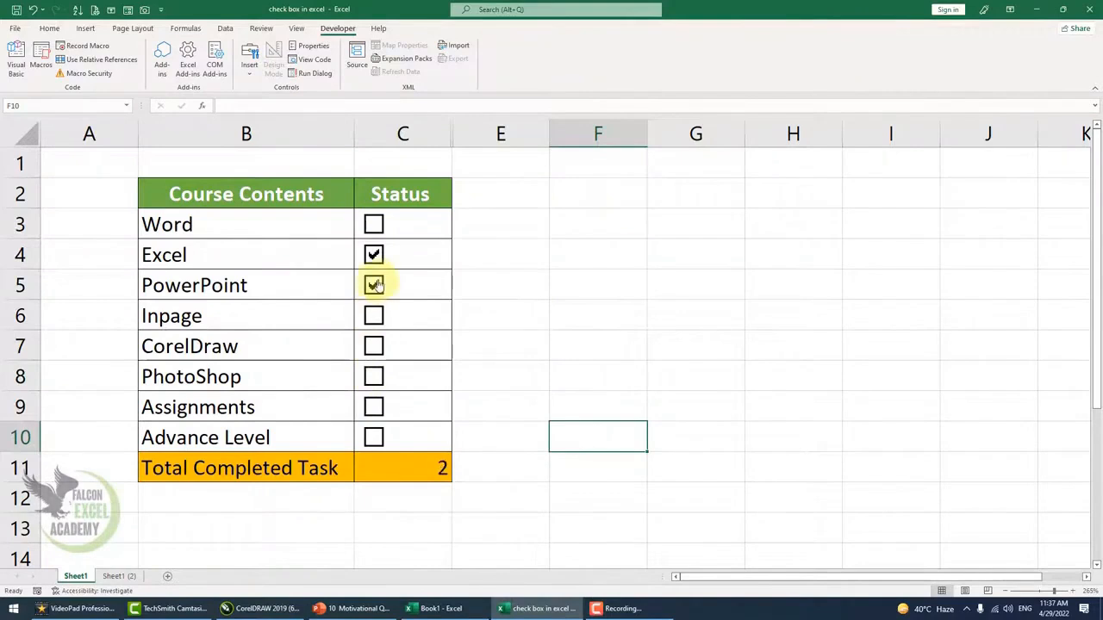
pyautogui.click(373, 285)
pyautogui.click(373, 286)
pyautogui.click(397, 328)
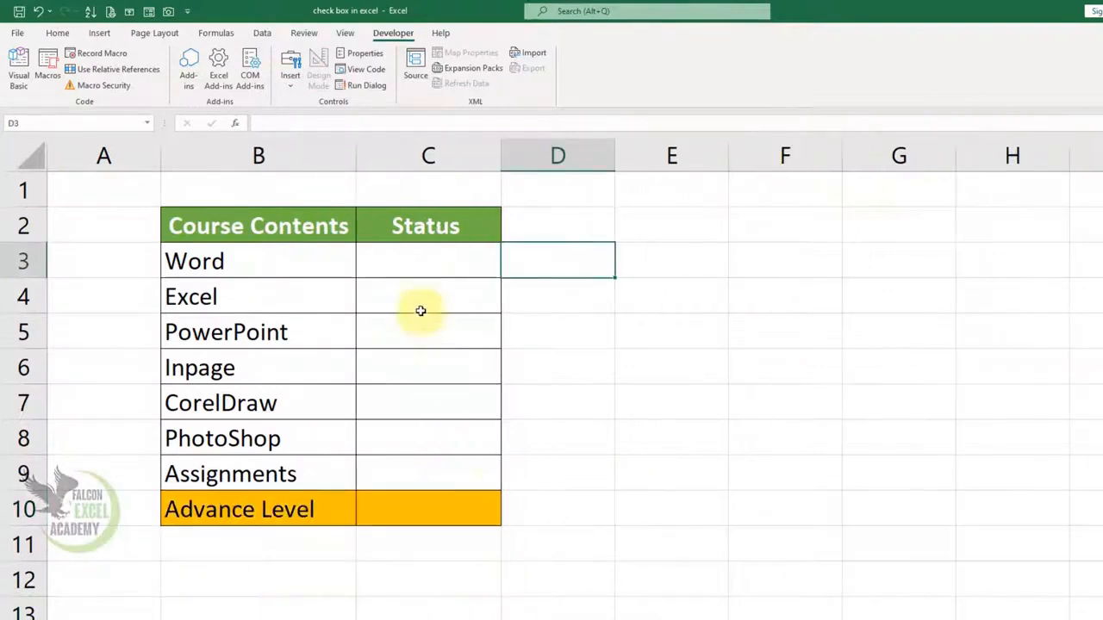
# - Select cell C3 in the empty checklist and enable the Developer tab in the ribbon customization options
pyautogui.click(416, 263)
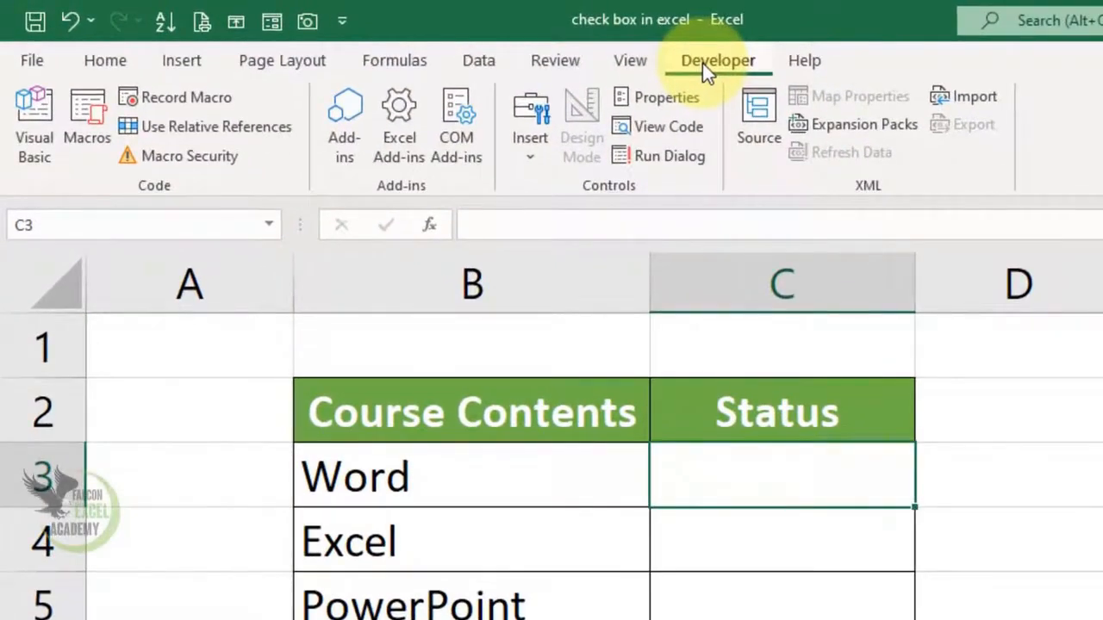
pyautogui.rightClick(557, 62)
pyautogui.click(636, 84)
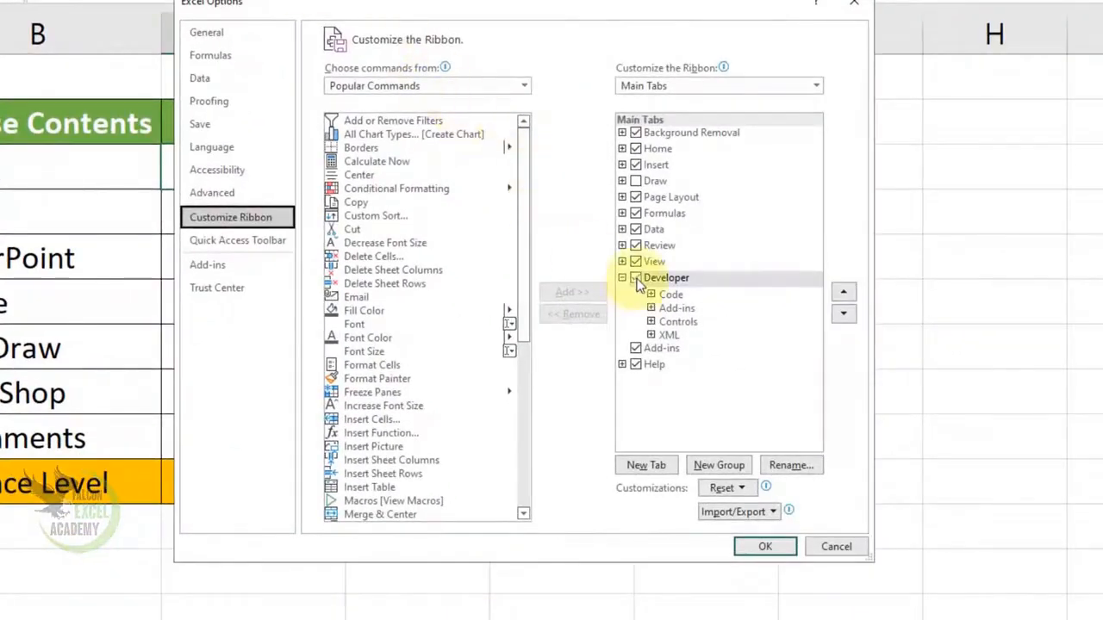
pyautogui.click(637, 280)
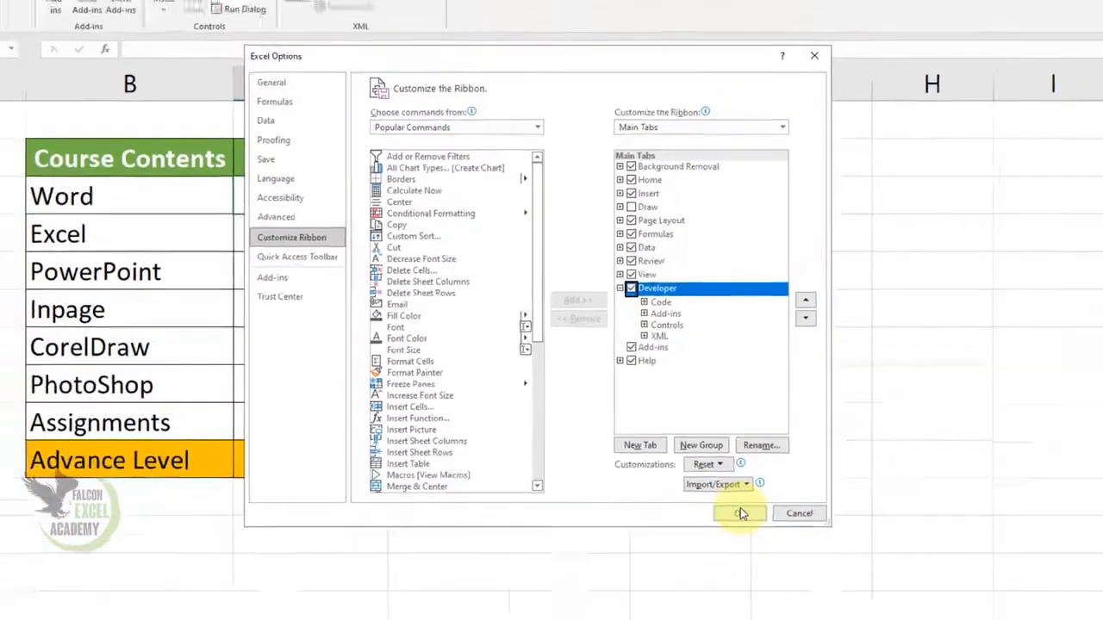
pyautogui.click(765, 546)
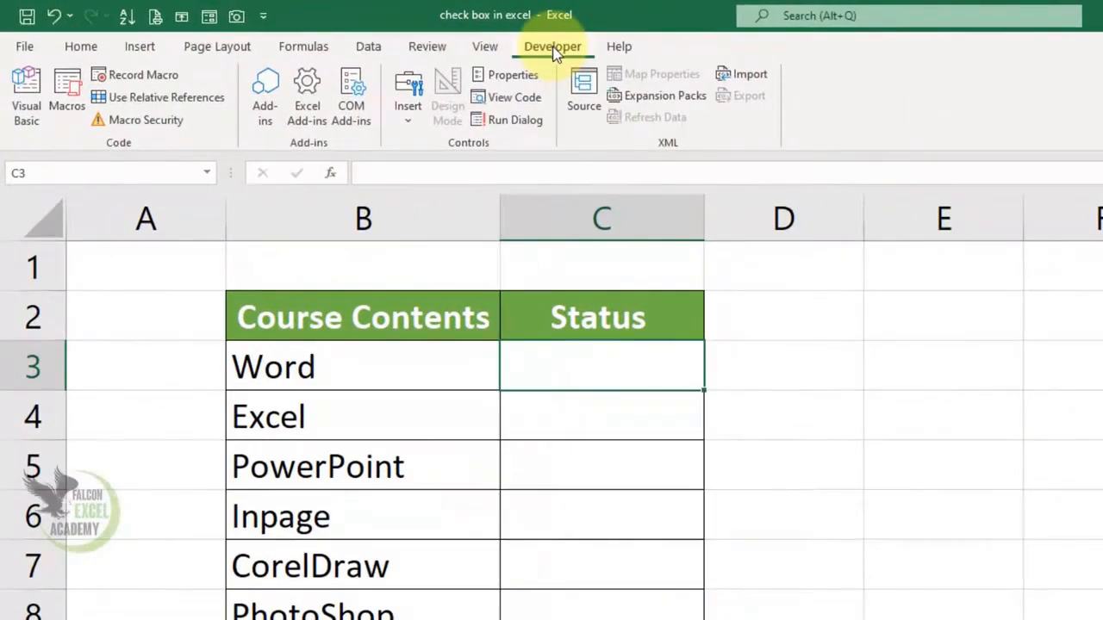
# - Insert a check box form control and place it inside cell C3 beside Word
pyautogui.click(403, 121)
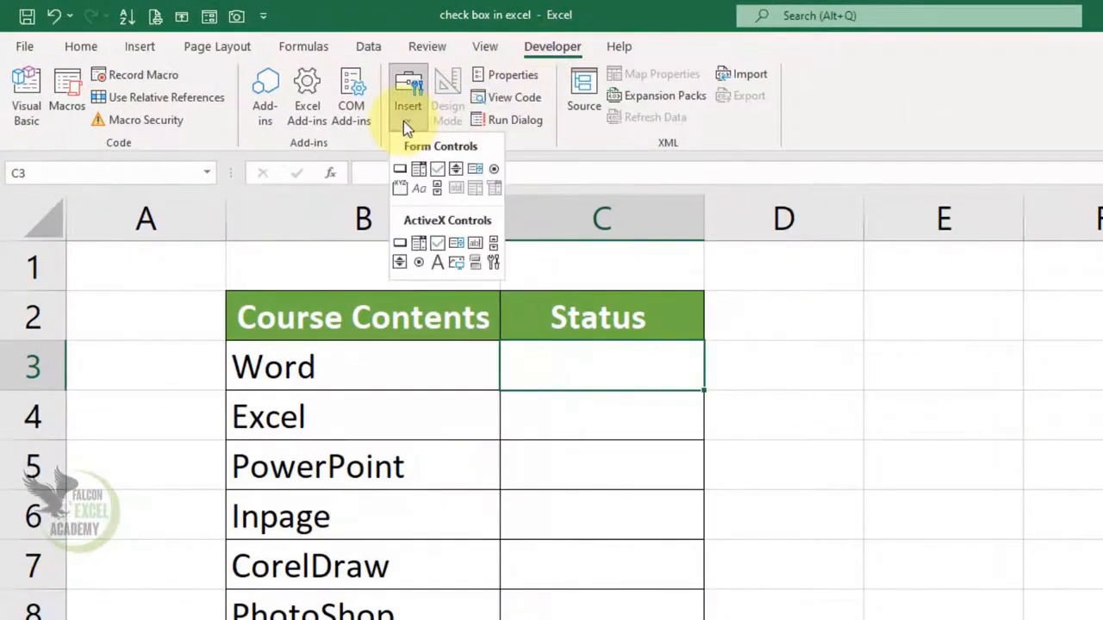
pyautogui.click(438, 173)
pyautogui.click(525, 357)
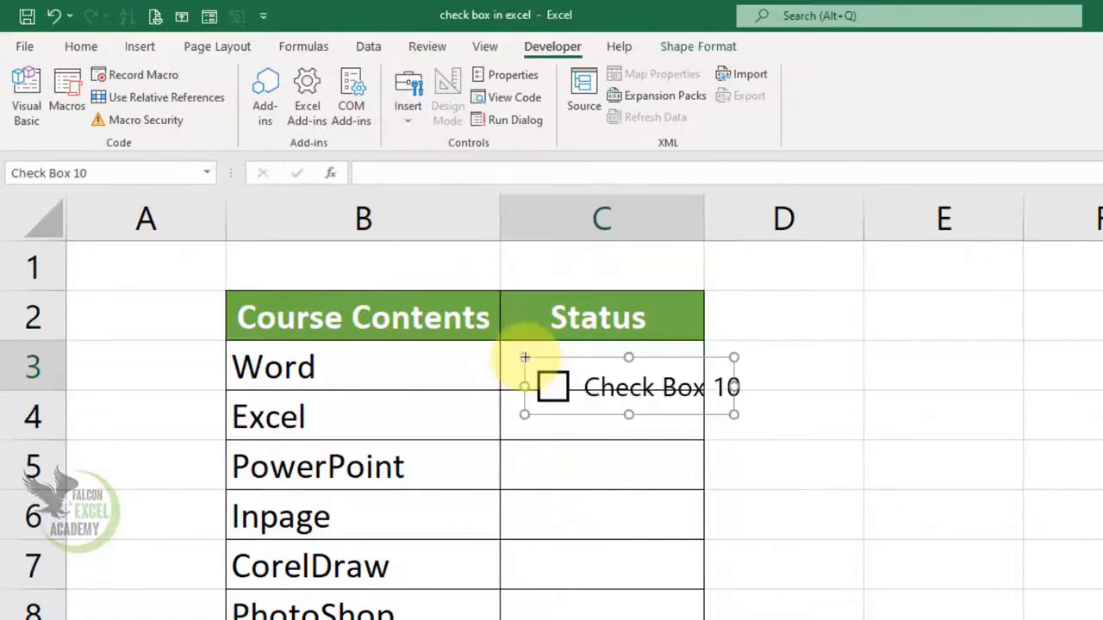
pyautogui.moveTo(546, 360); pyautogui.dragTo(521, 339)
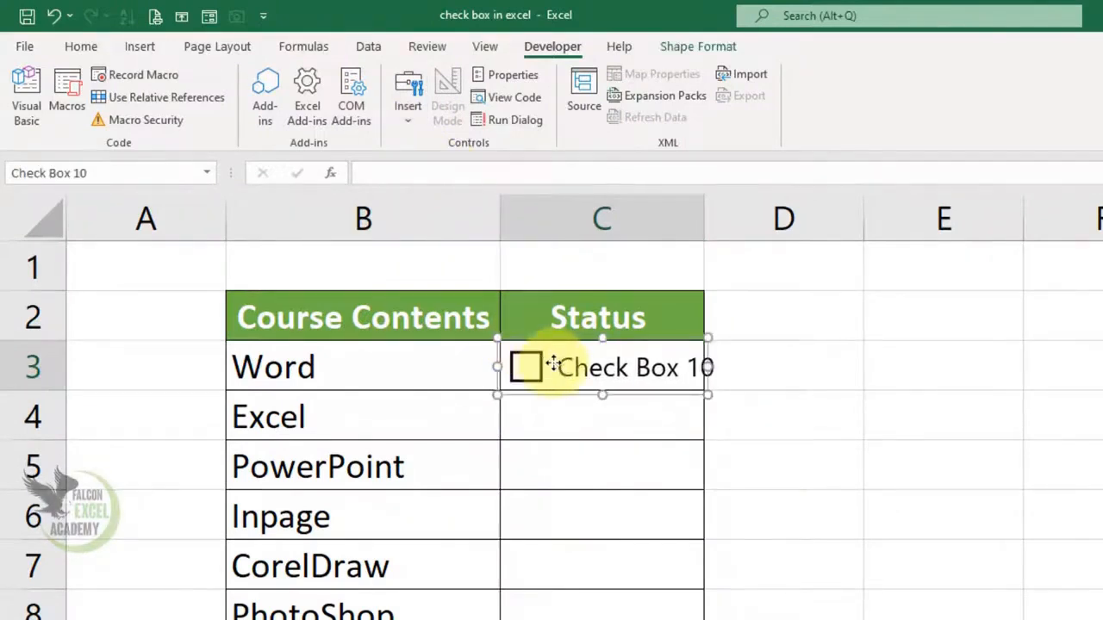
# - Delete the label text of the check box in cell C3, leaving only its box
pyautogui.click(557, 367)
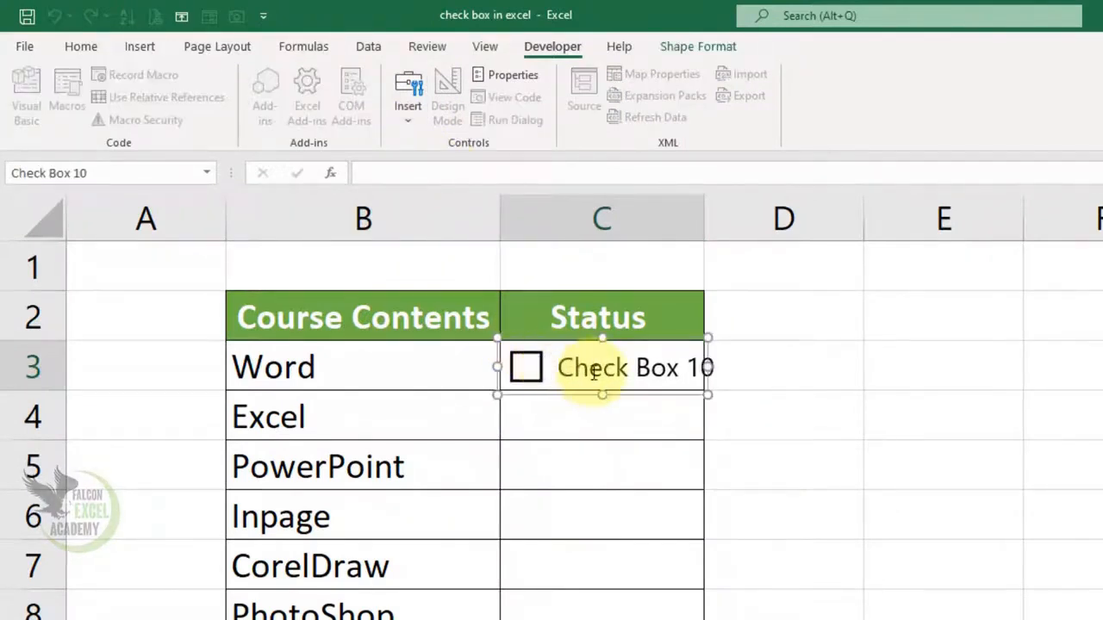
pyautogui.hotkey('shift', 'End')
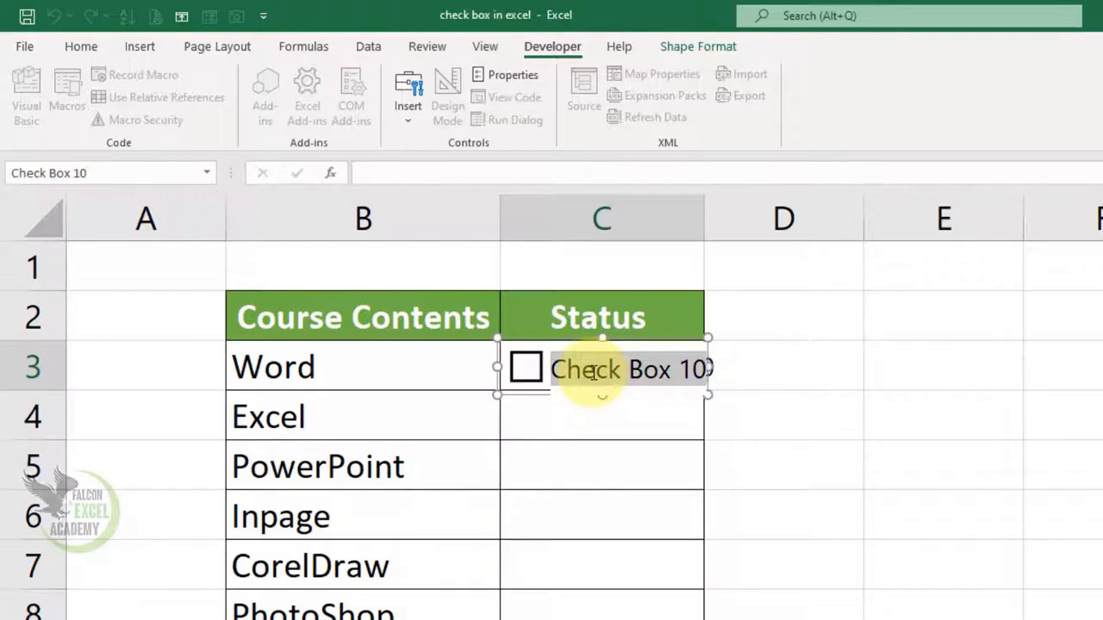
pyautogui.press('BackSpace')
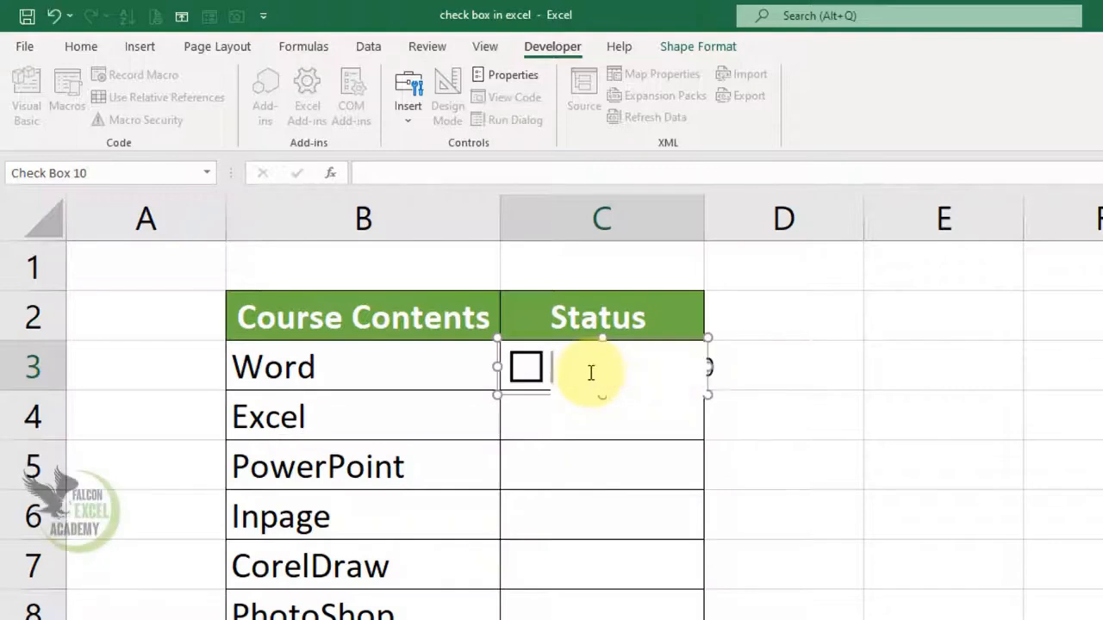
pyautogui.click(798, 473)
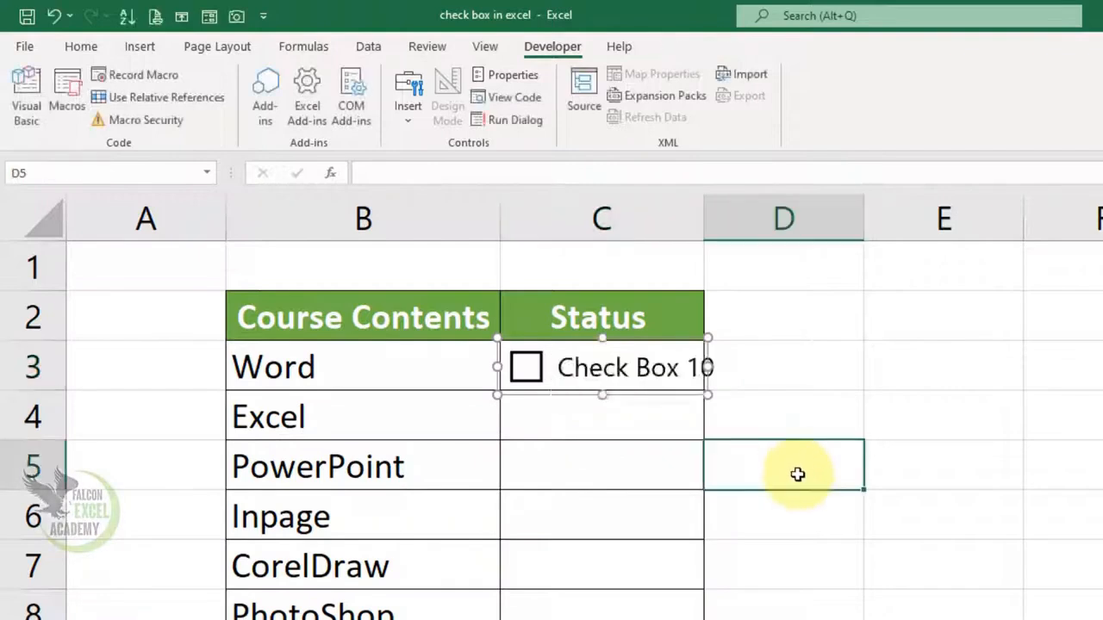
pyautogui.rightClick(697, 385)
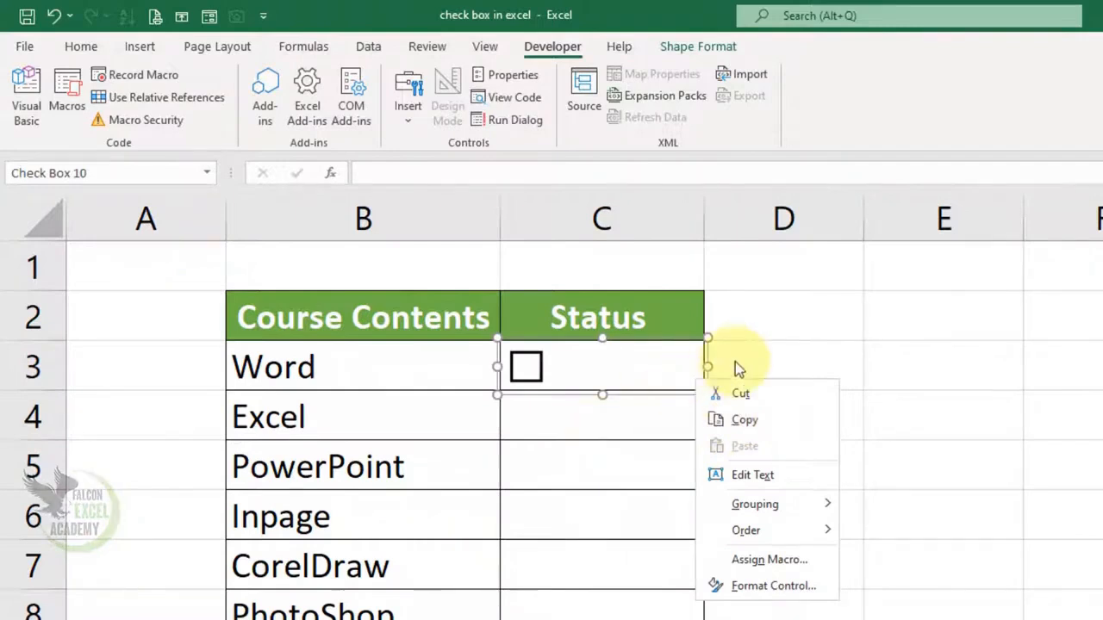
pyautogui.press('Escape')
pyautogui.press('Escape')
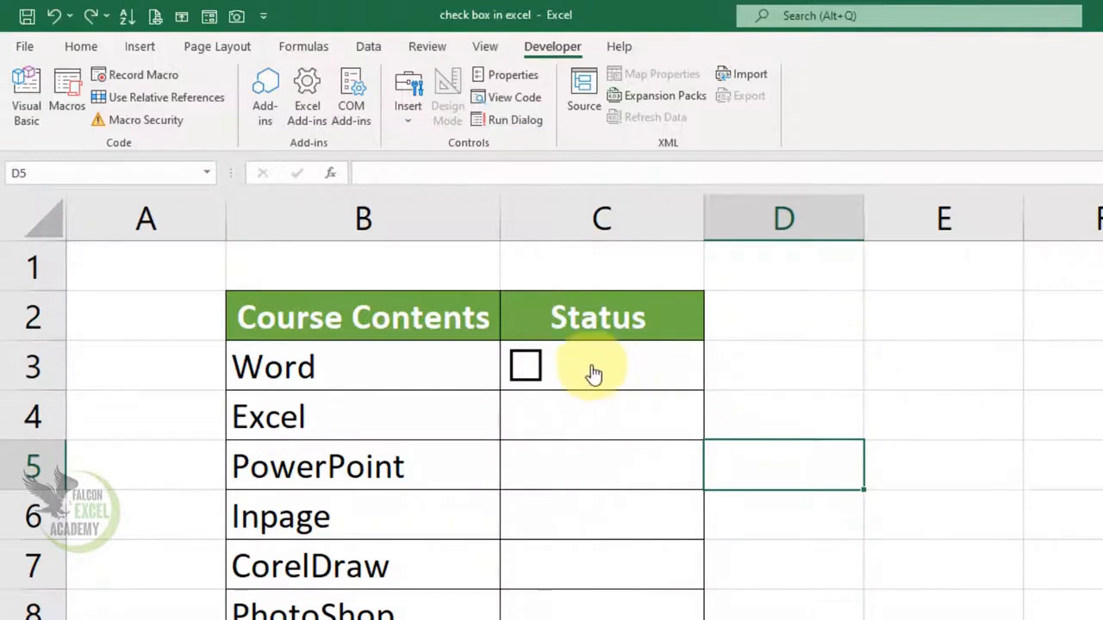
# - Fill the check box from cell C3 down to C9, covering every course through Assignments
pyautogui.click(695, 381)
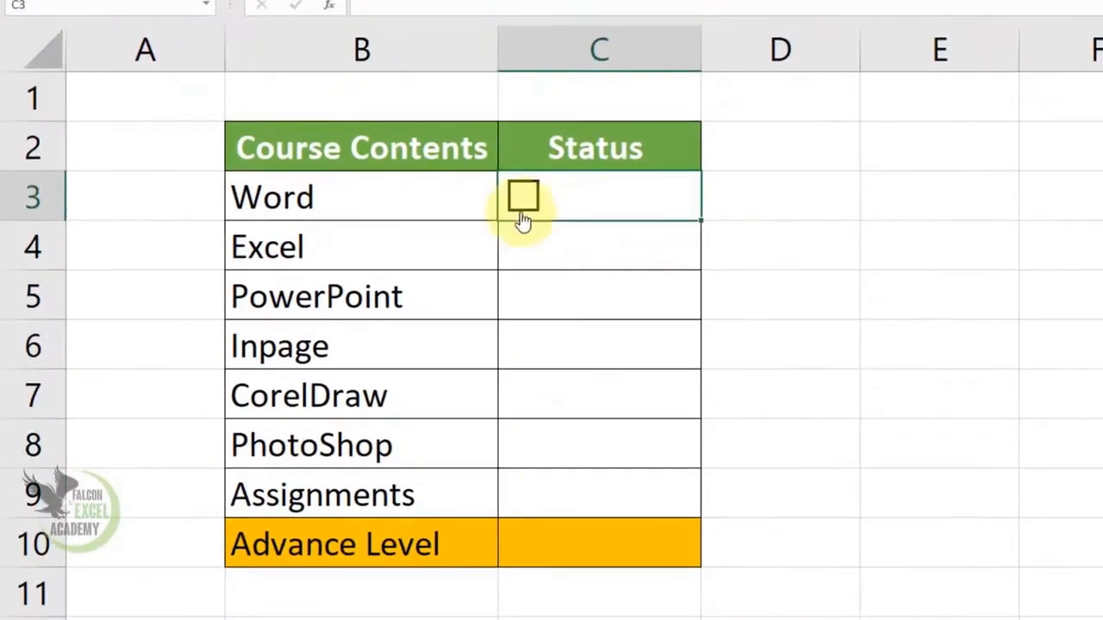
pyautogui.moveTo(702, 228); pyautogui.dragTo(694, 506)
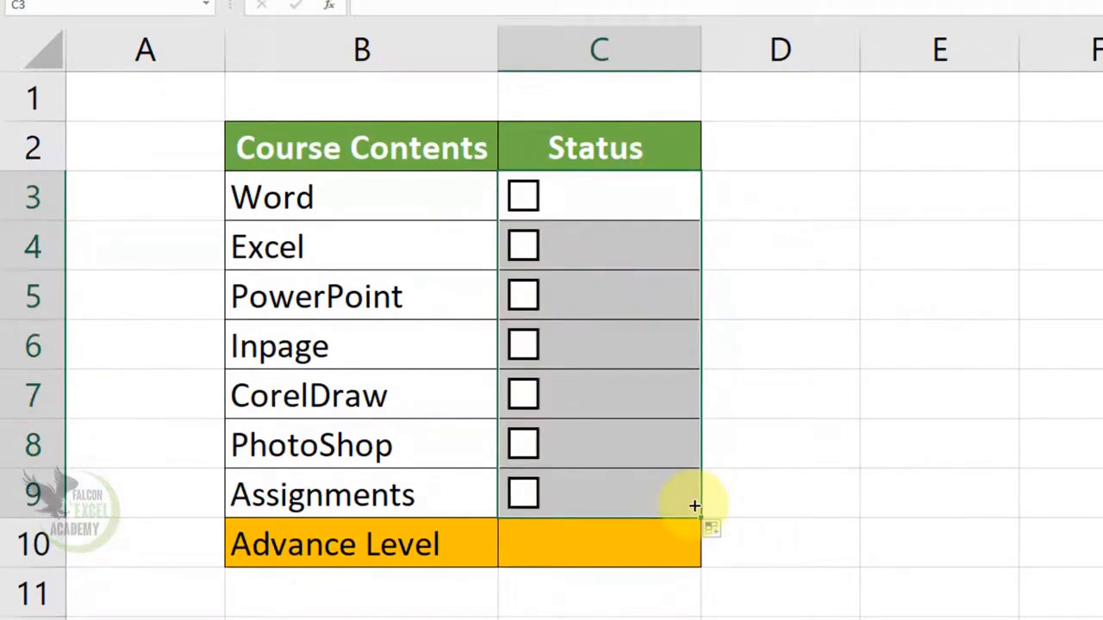
pyautogui.click(724, 203)
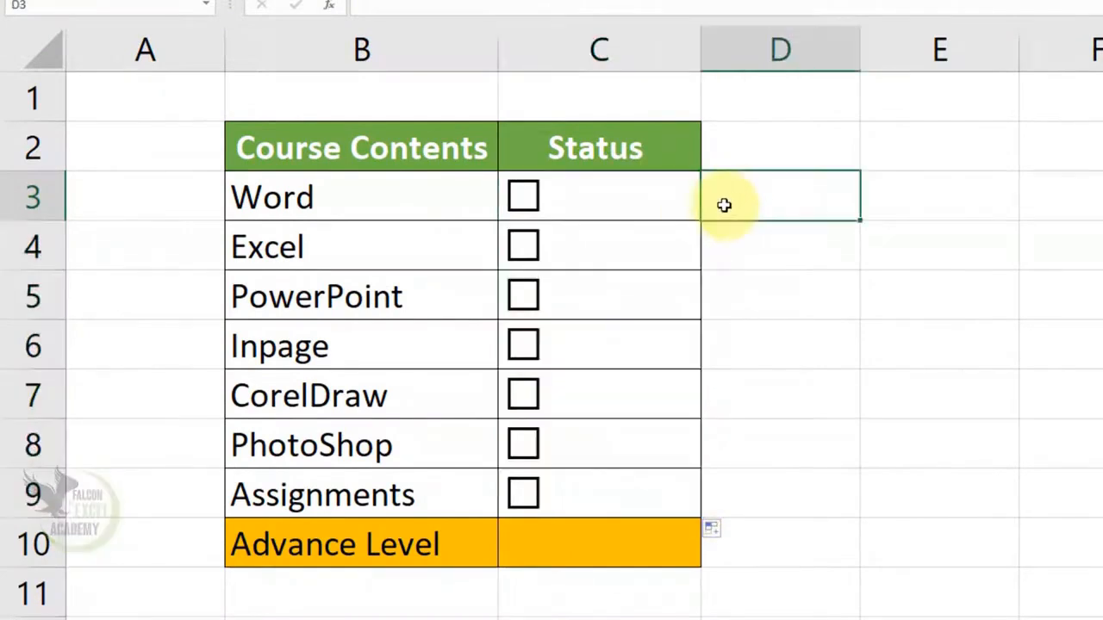
# - Link the Word check box to cell $D$3 in its Format Control settings
pyautogui.rightClick(636, 203)
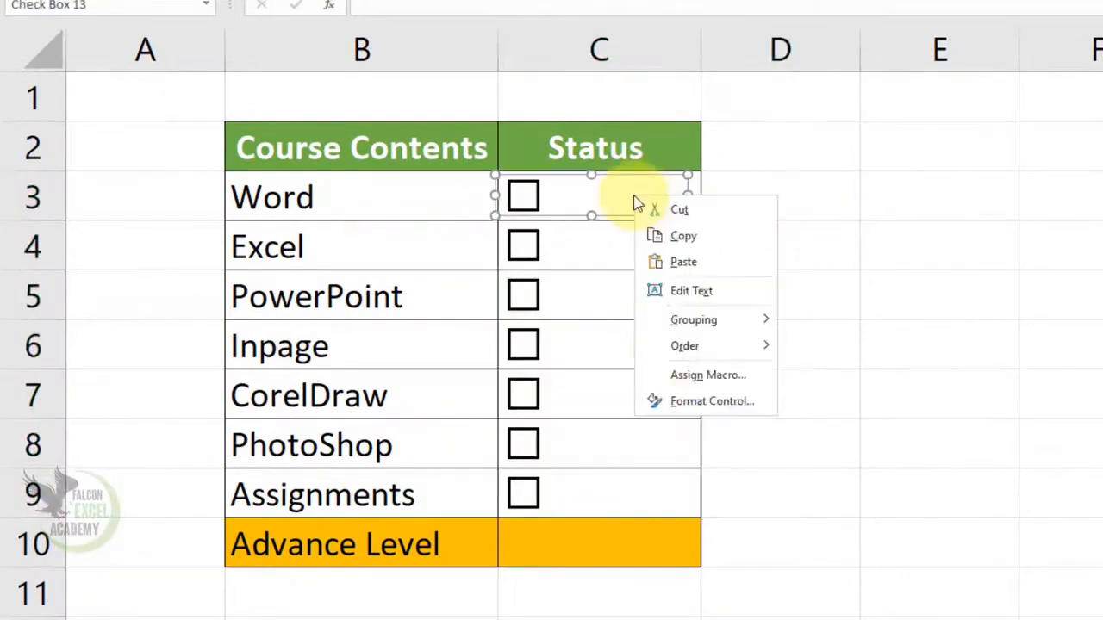
pyautogui.click(707, 402)
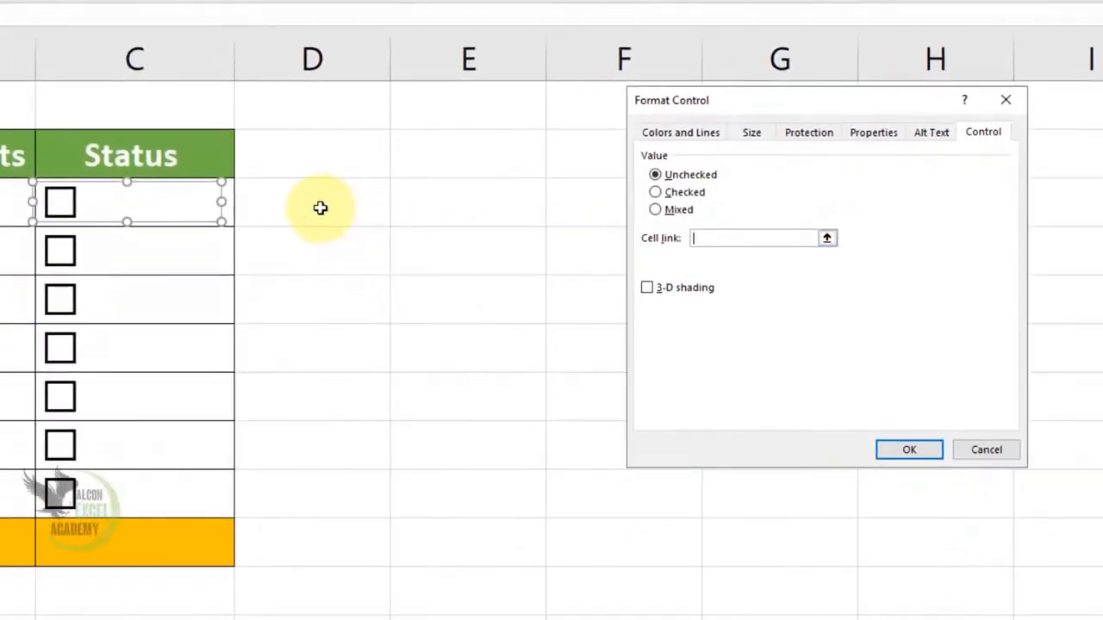
pyautogui.click(320, 207)
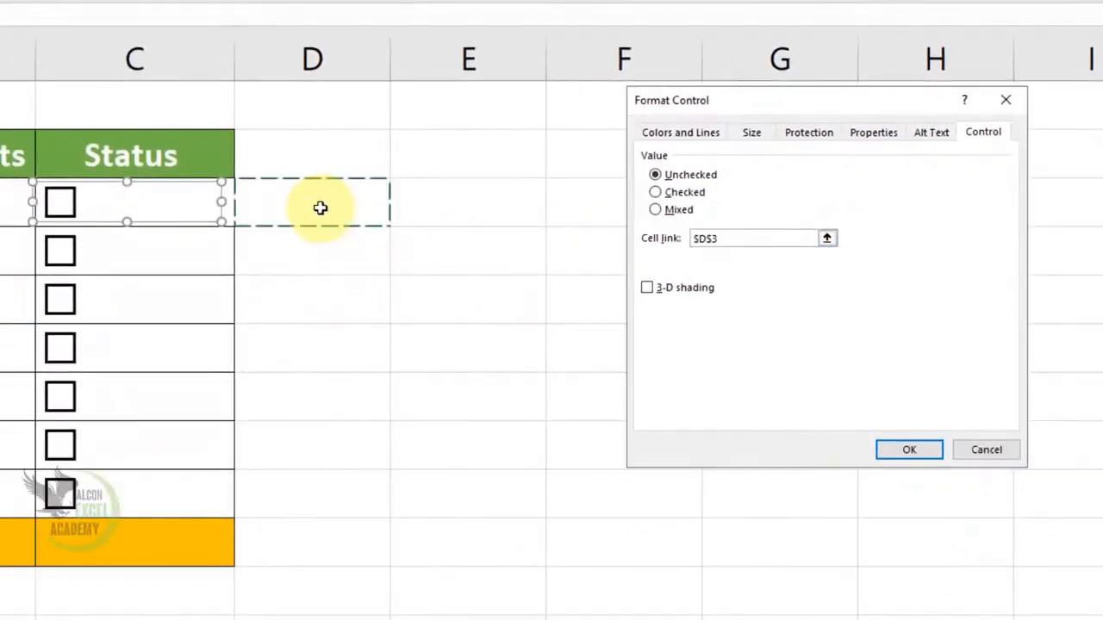
pyautogui.click(906, 450)
# - Link the Excel check box to cell $D$4 in its Format Control settings
pyautogui.rightClick(98, 258)
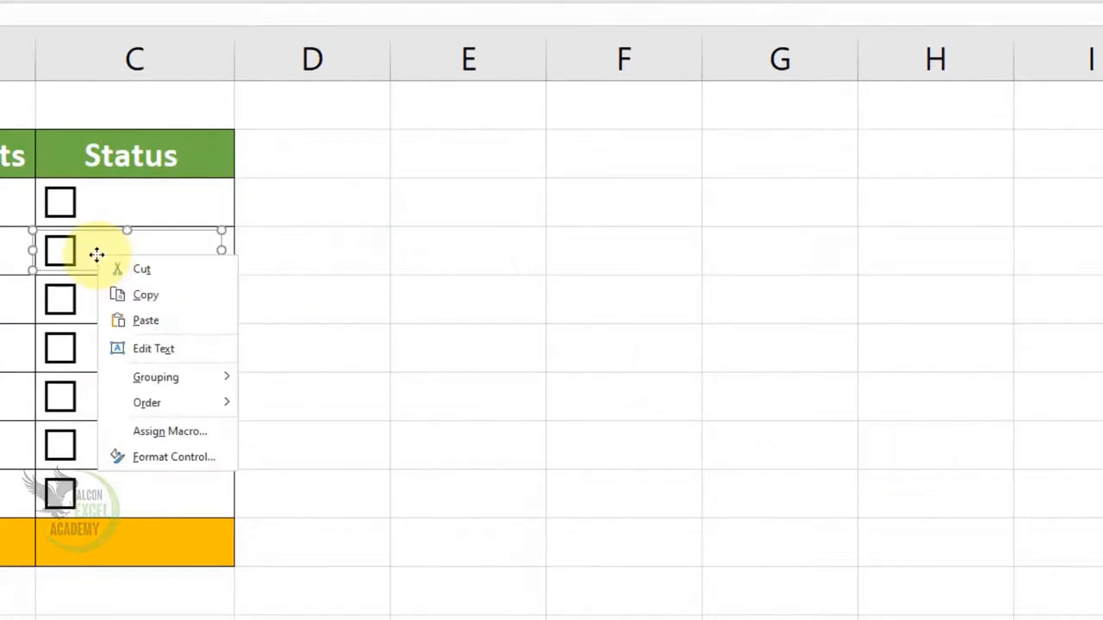
pyautogui.click(168, 457)
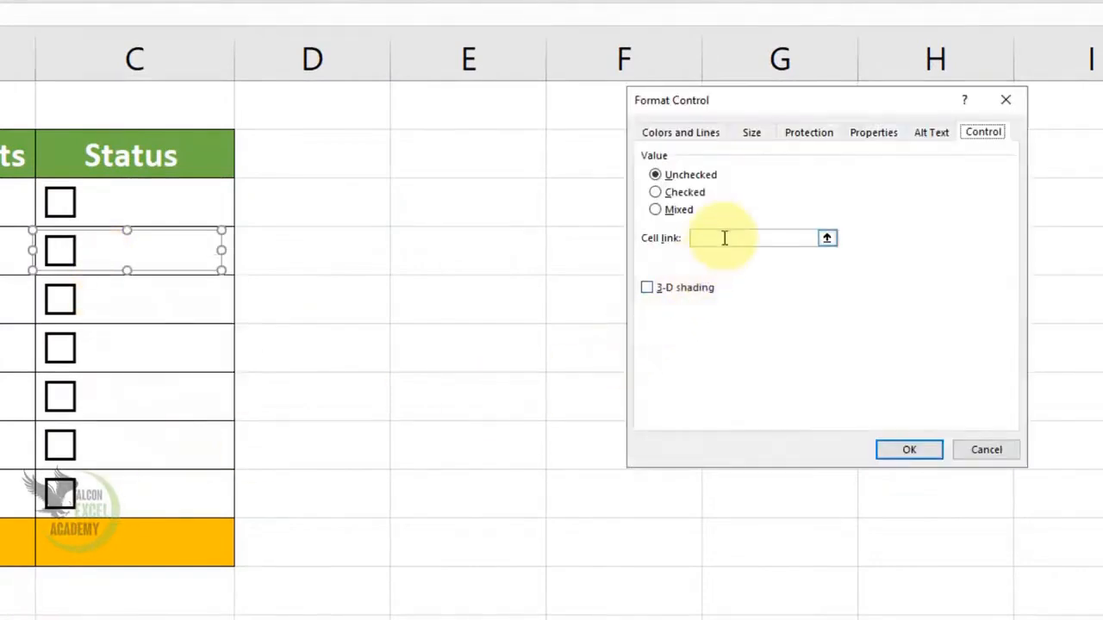
pyautogui.click(320, 249)
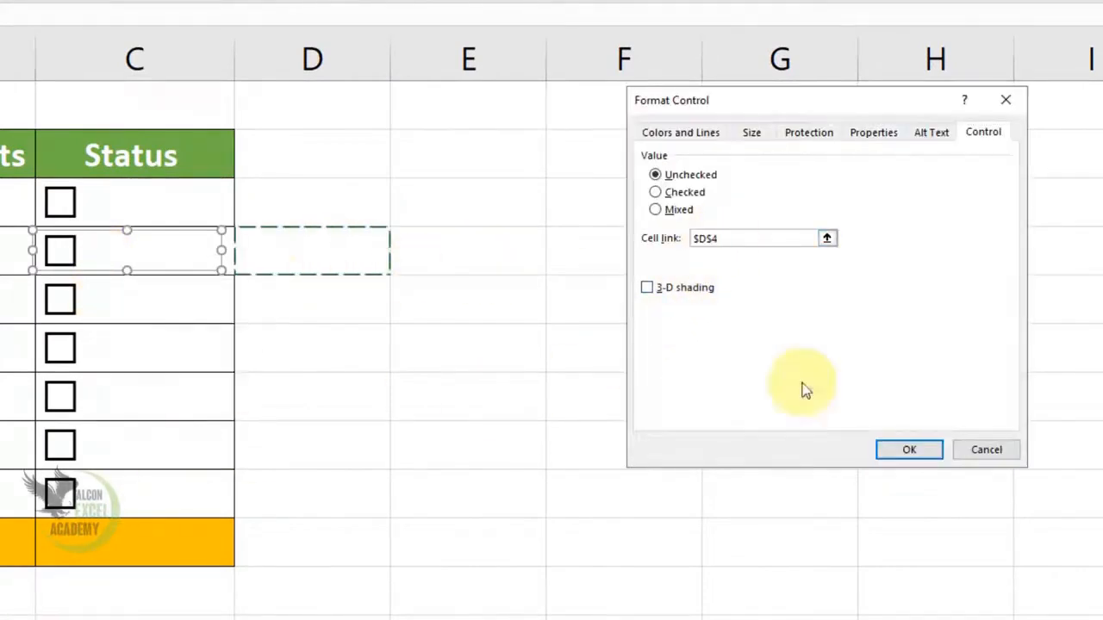
pyautogui.click(897, 449)
# - Link the PowerPoint check box to cell $D$5 in its Format Control settings
pyautogui.rightClick(129, 308)
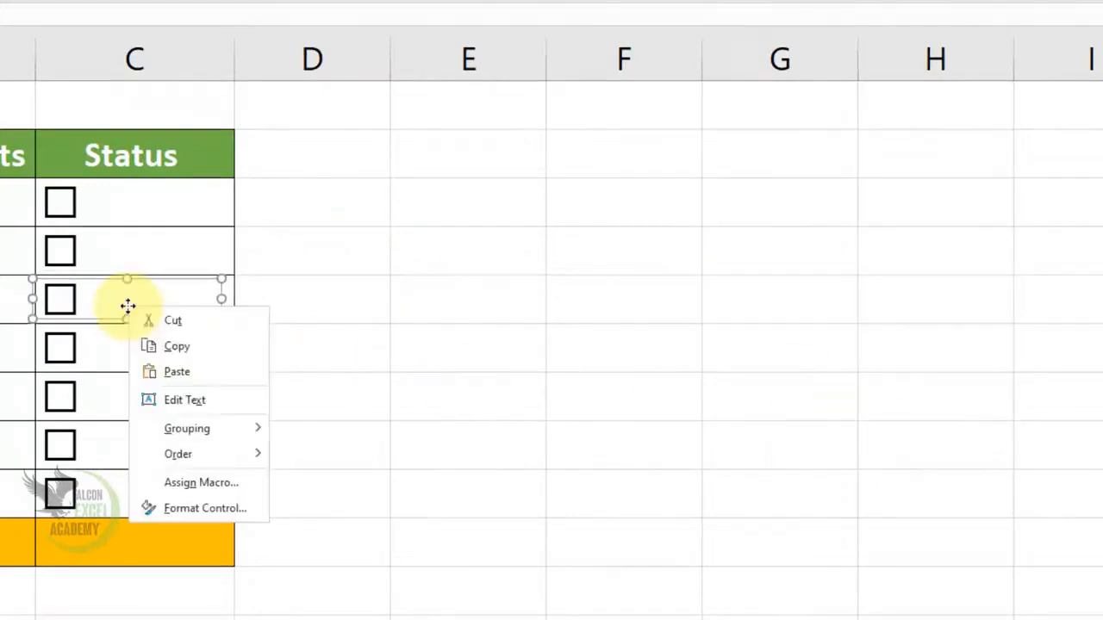
pyautogui.click(211, 510)
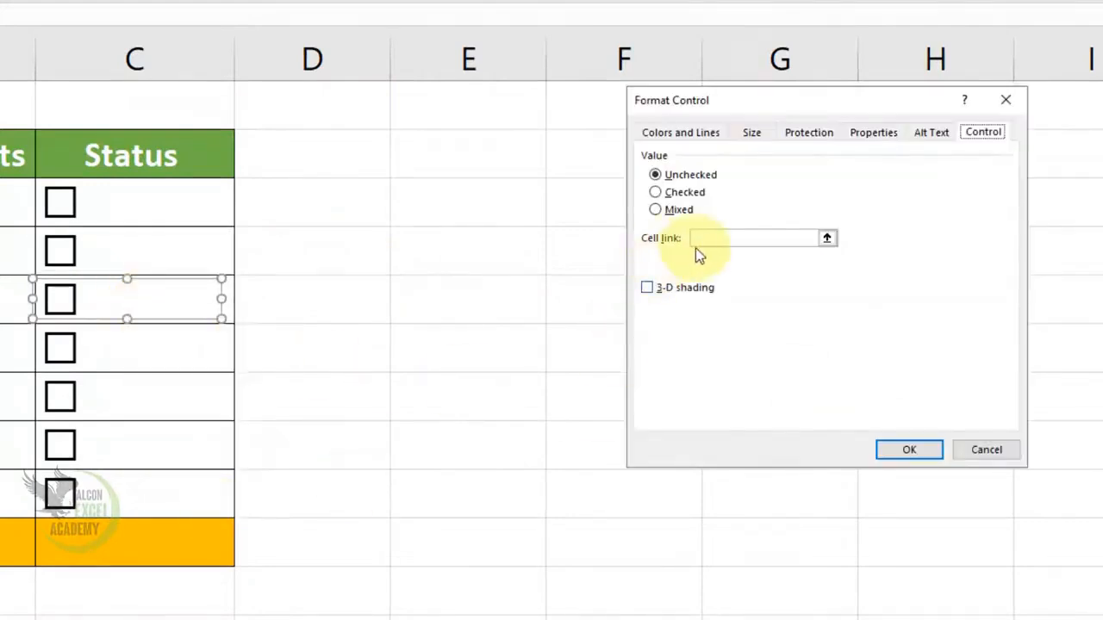
pyautogui.click(312, 301)
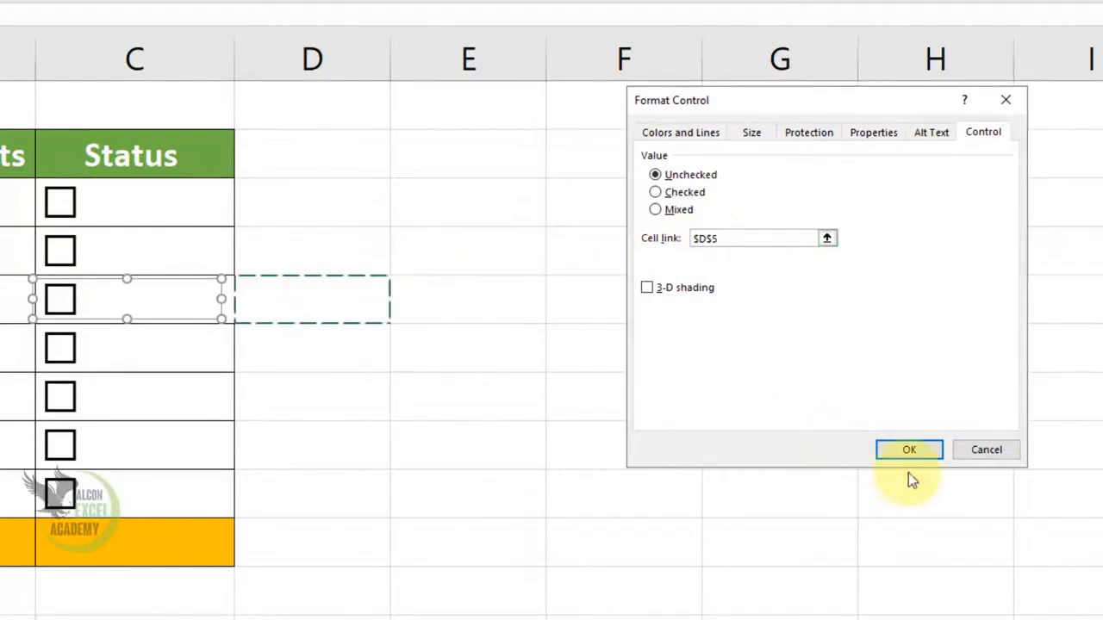
pyautogui.click(912, 450)
# - Link the Inpage check box to cell $D$6 in its Format Control settings
pyautogui.rightClick(192, 353)
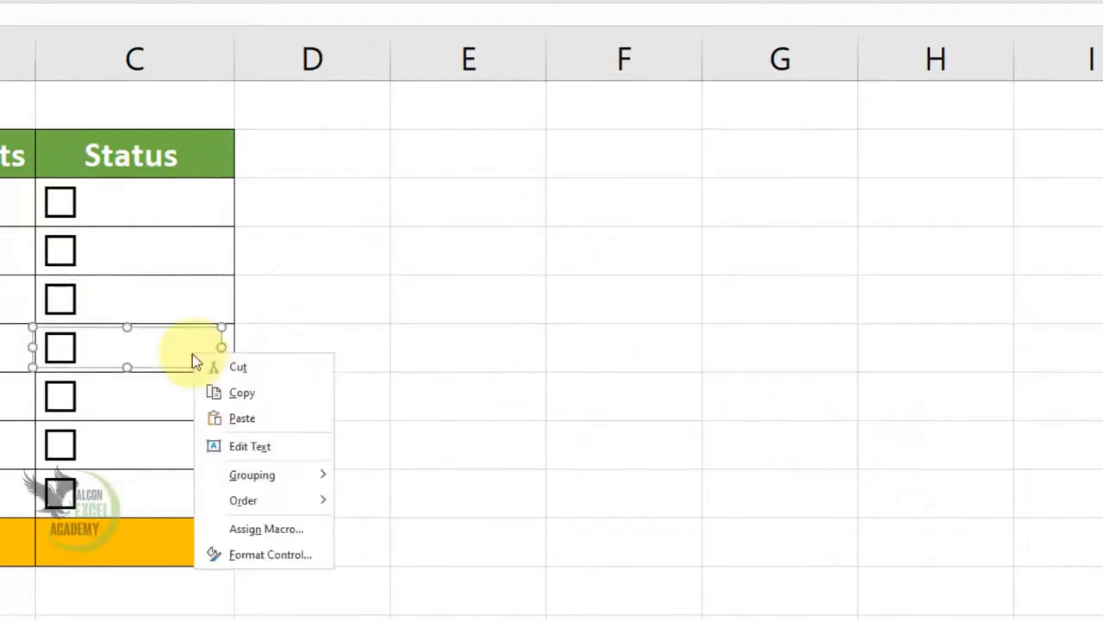
pyautogui.click(293, 556)
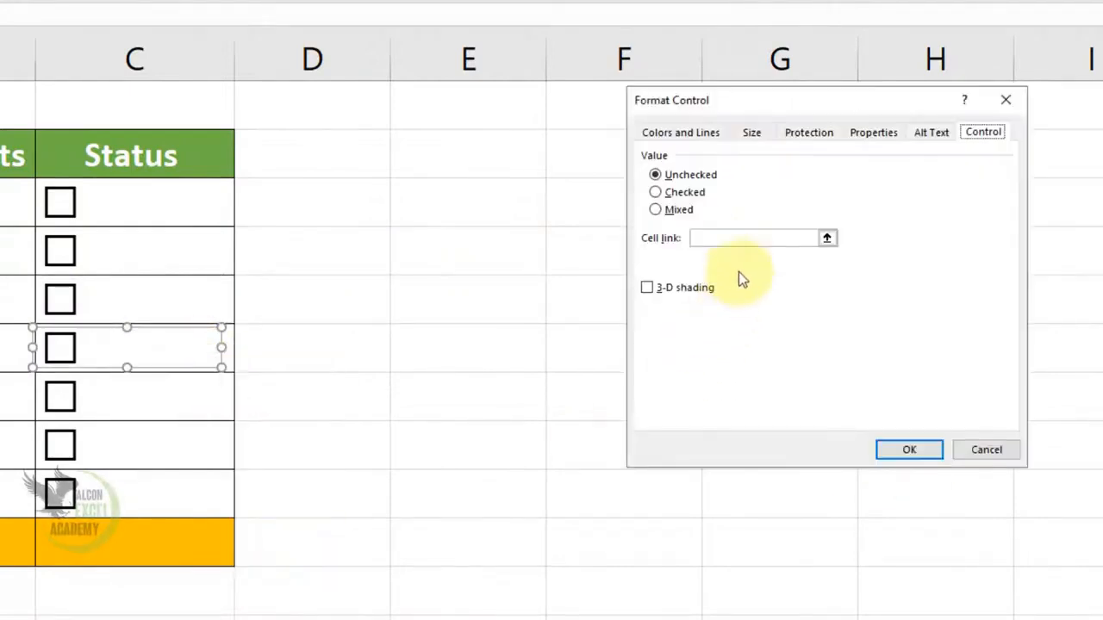
pyautogui.click(716, 238)
pyautogui.click(320, 357)
pyautogui.click(915, 450)
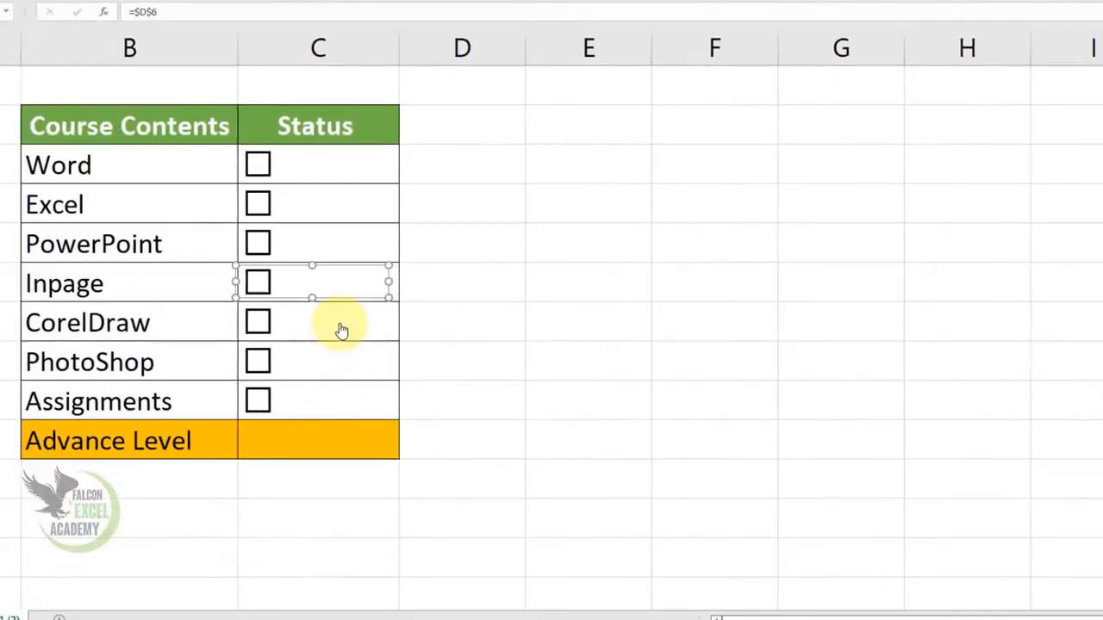
# - Link the CorelDraw check box to cell D7 in its Format Control settings
pyautogui.rightClick(163, 400)
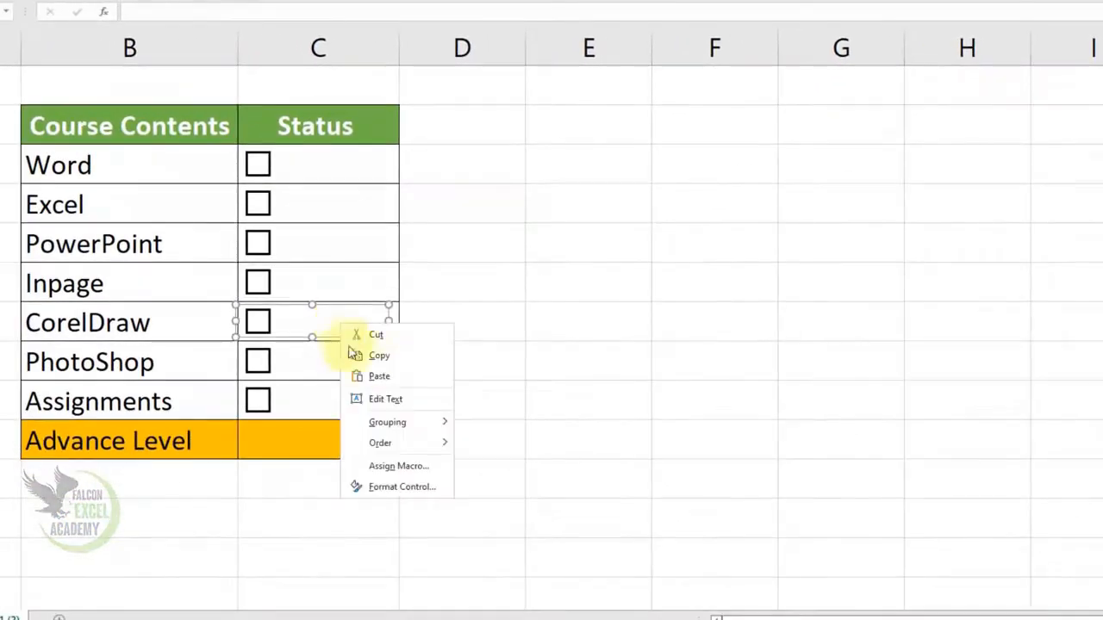
pyautogui.click(402, 488)
pyautogui.click(443, 318)
pyautogui.click(940, 364)
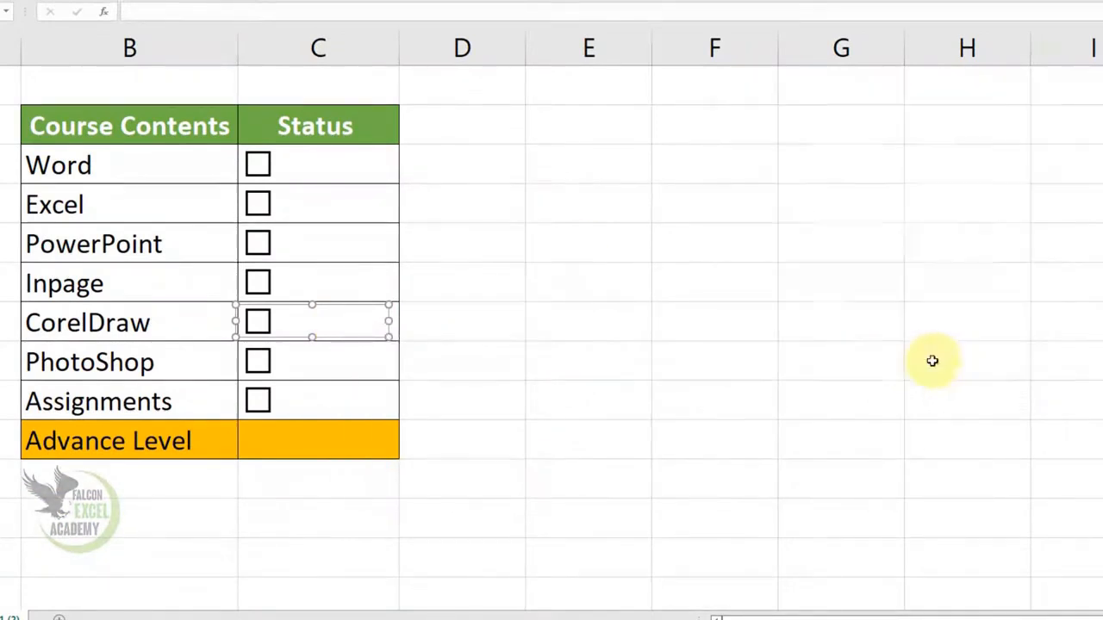
# - Link the PhotoShop check box to cell $D$8 in its Format Control settings
pyautogui.rightClick(298, 360)
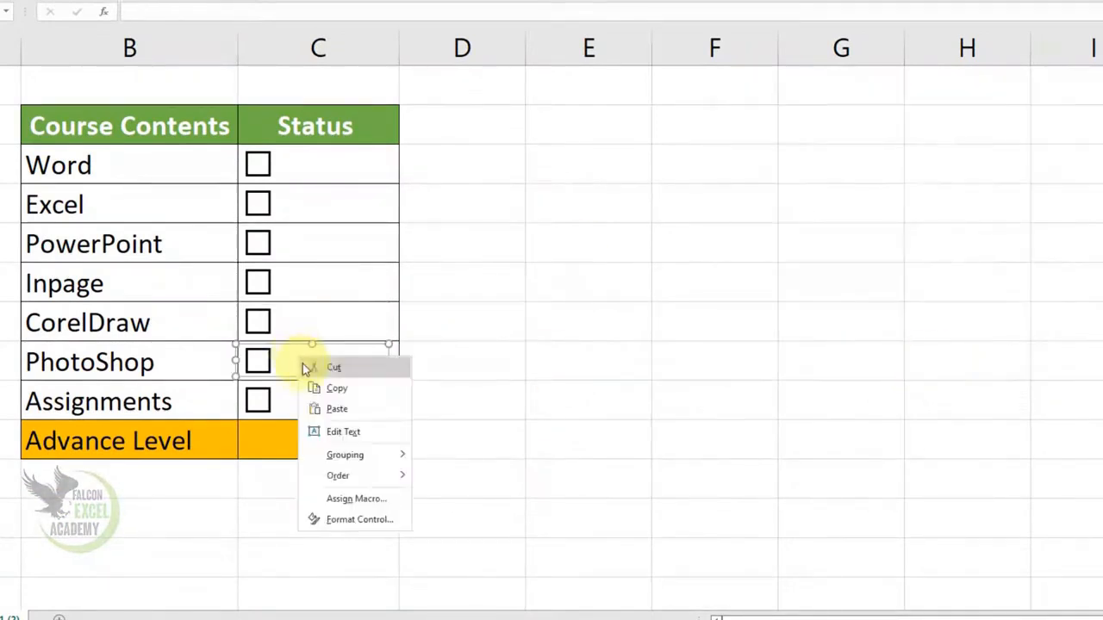
pyautogui.click(360, 521)
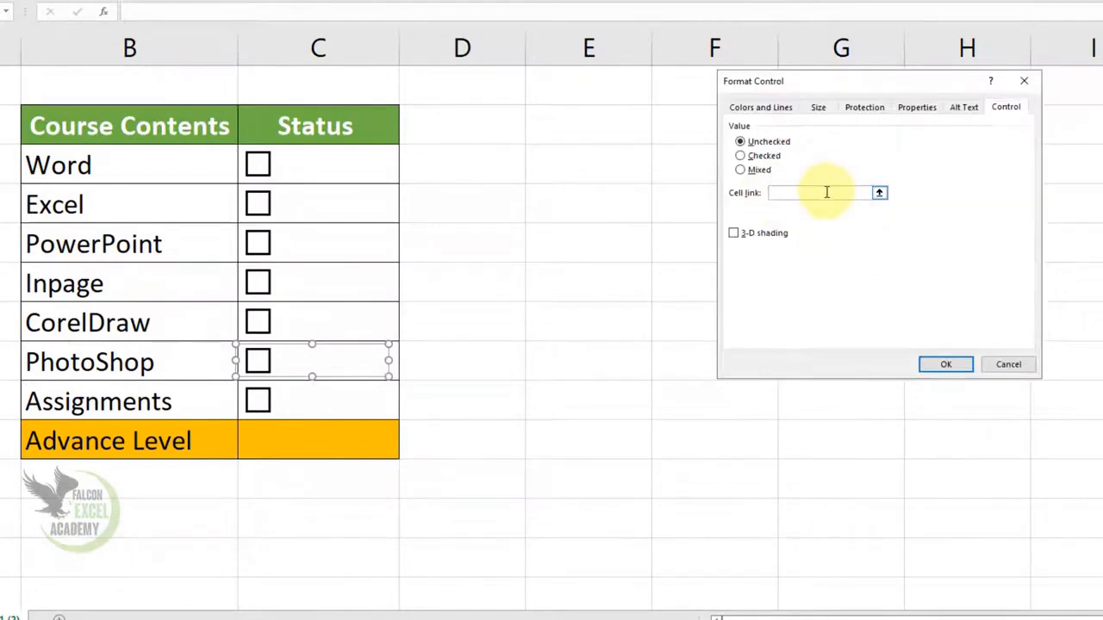
pyautogui.click(485, 356)
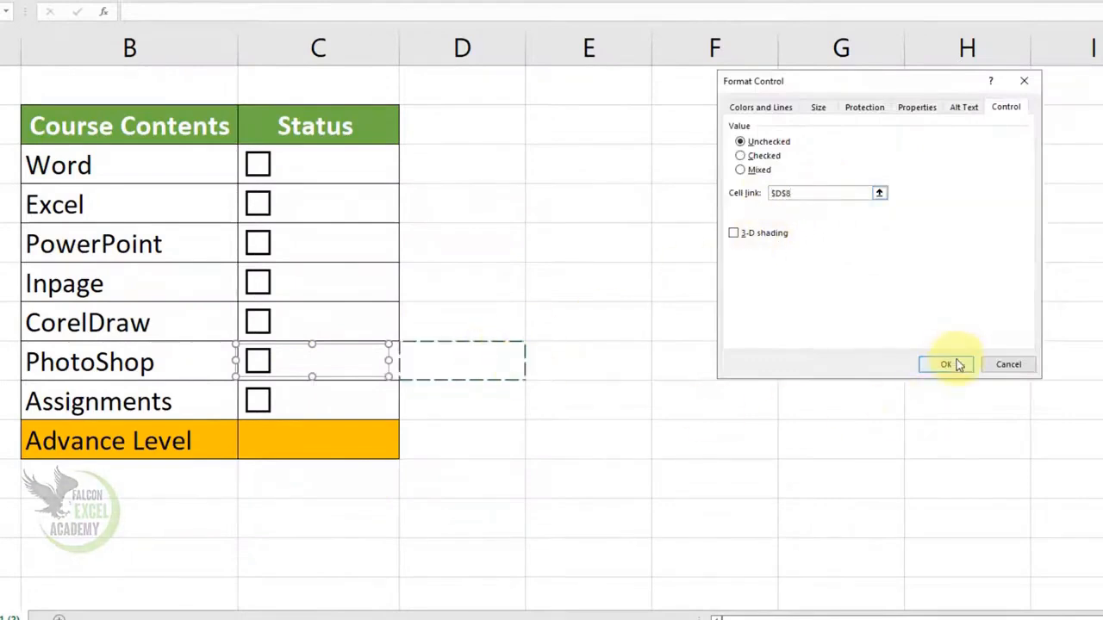
pyautogui.click(948, 364)
# - Link the Assignments check box to cell D9 in its Format Control settings
pyautogui.rightClick(333, 399)
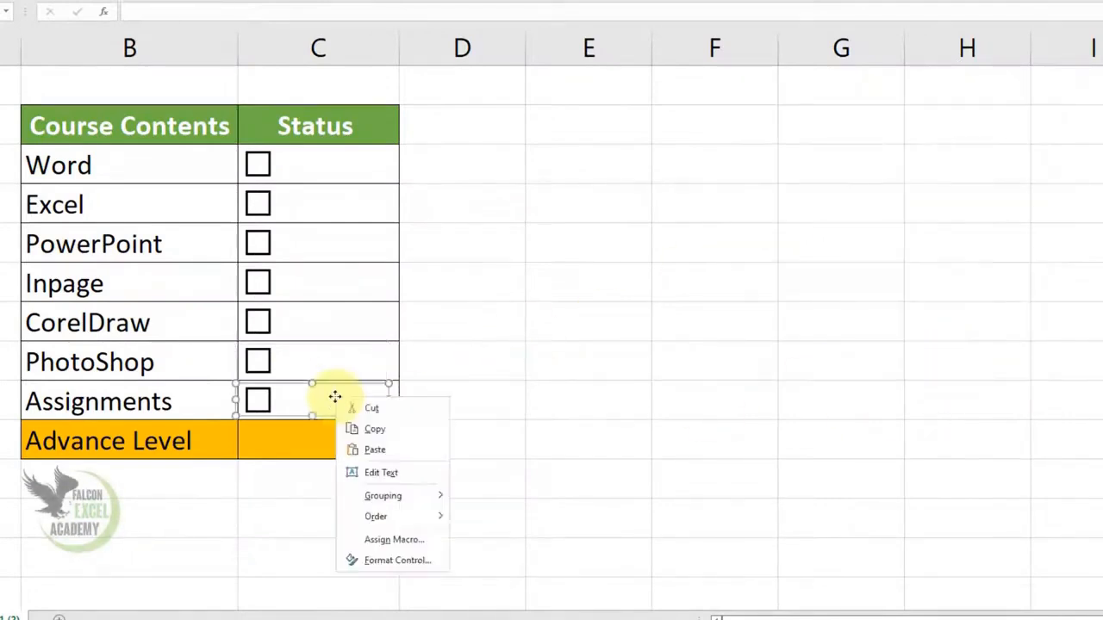
pyautogui.click(398, 561)
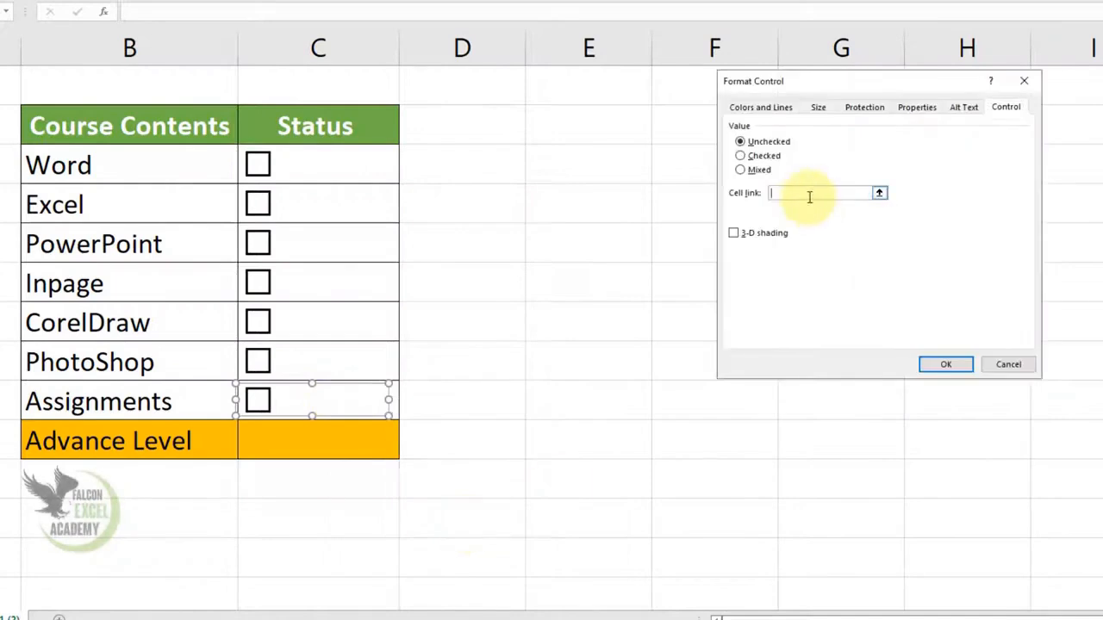
pyautogui.click(450, 406)
pyautogui.click(948, 365)
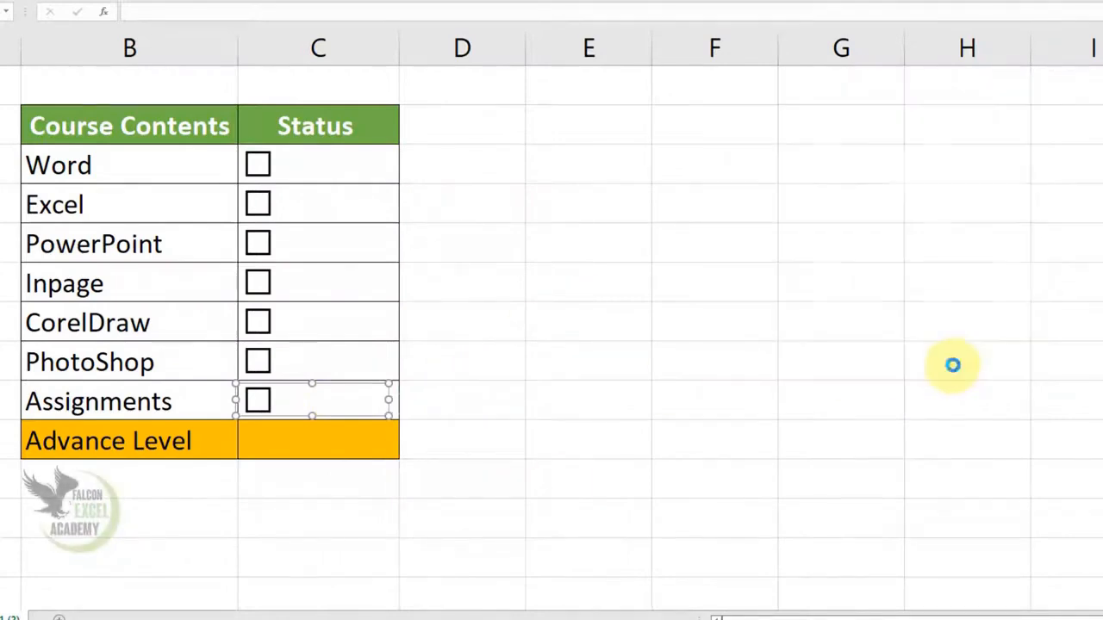
# - Test the cell links by ticking the Word, Excel, PowerPoint and Inpage check boxes
pyautogui.click(259, 166)
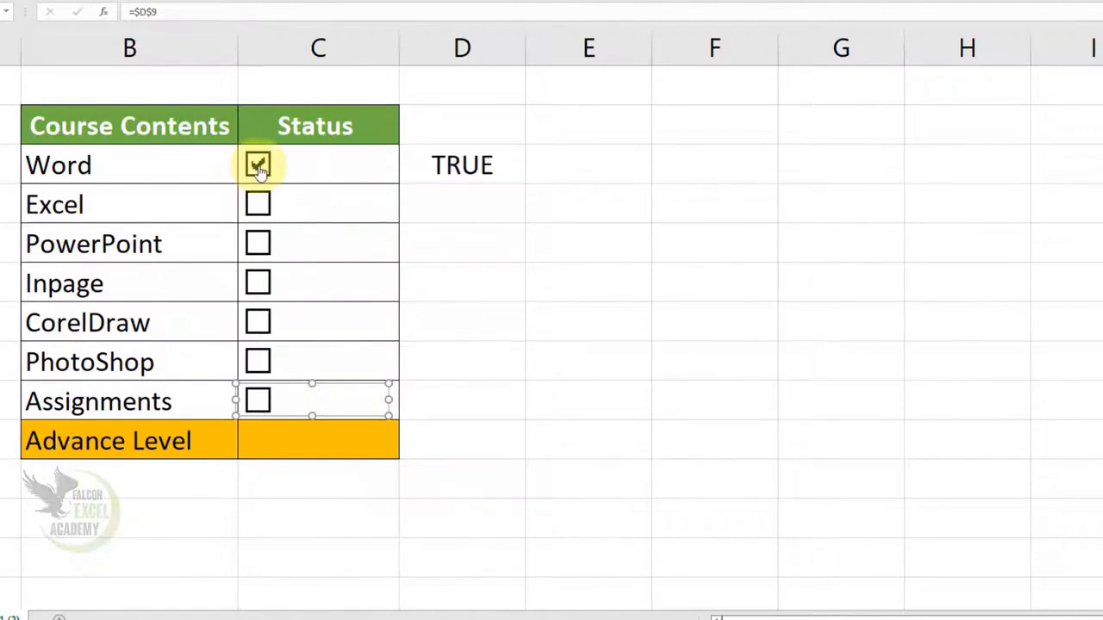
pyautogui.click(258, 203)
pyautogui.click(257, 242)
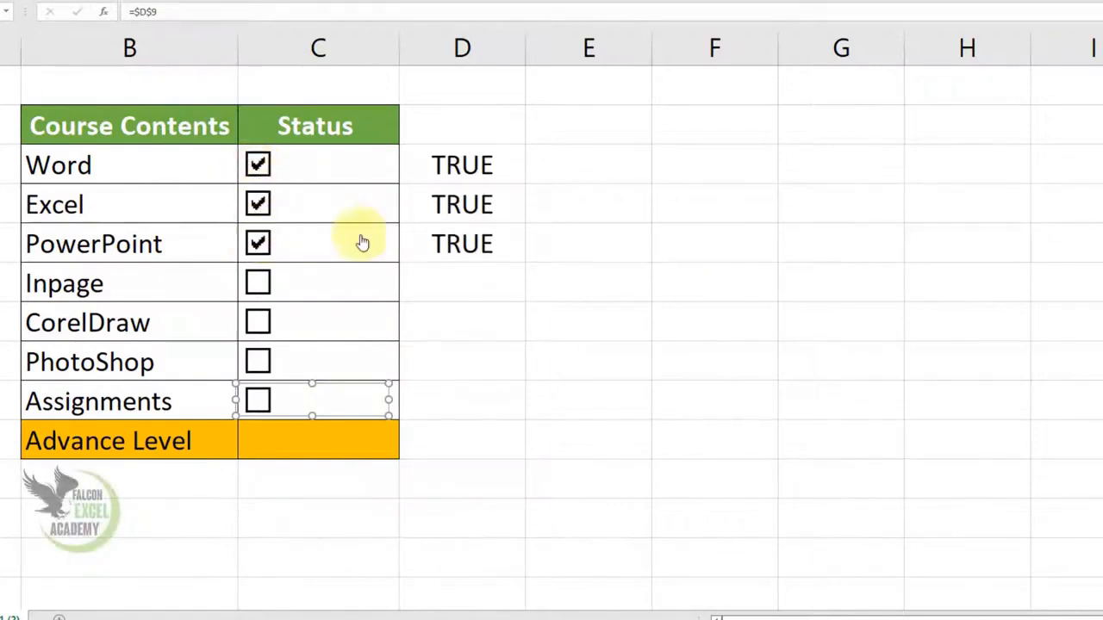
pyautogui.click(258, 284)
# - Clear the PowerPoint, Excel and Word check boxes
pyautogui.click(257, 244)
pyautogui.click(258, 205)
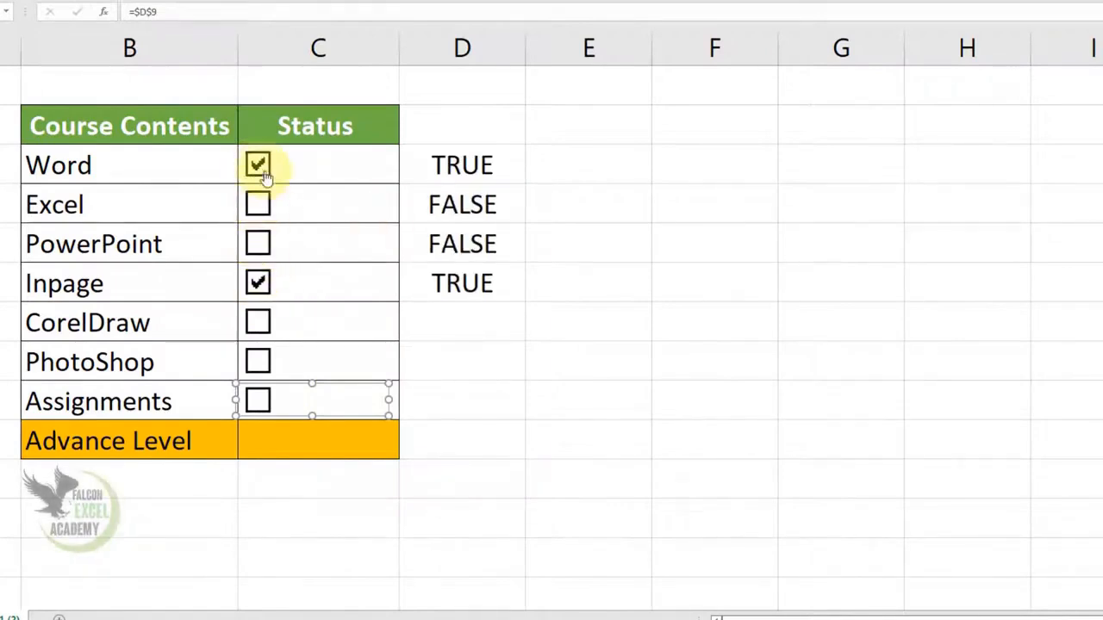
pyautogui.click(262, 172)
# - Tick the CorelDraw, PhotoShop and Assignments check boxes to test their linked cells
pyautogui.click(257, 322)
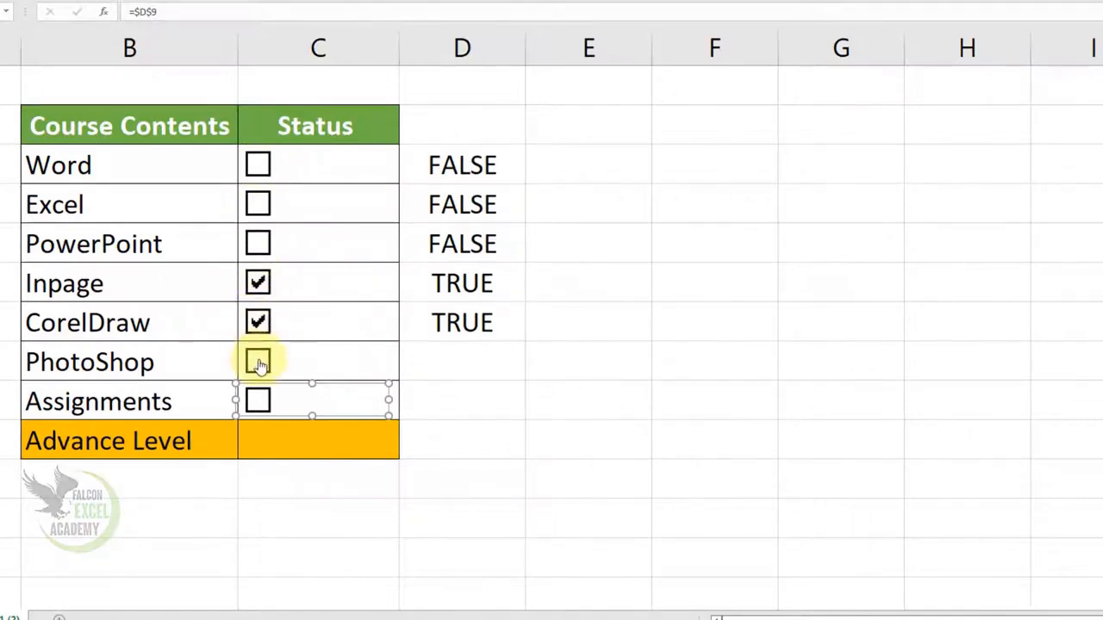
pyautogui.click(258, 363)
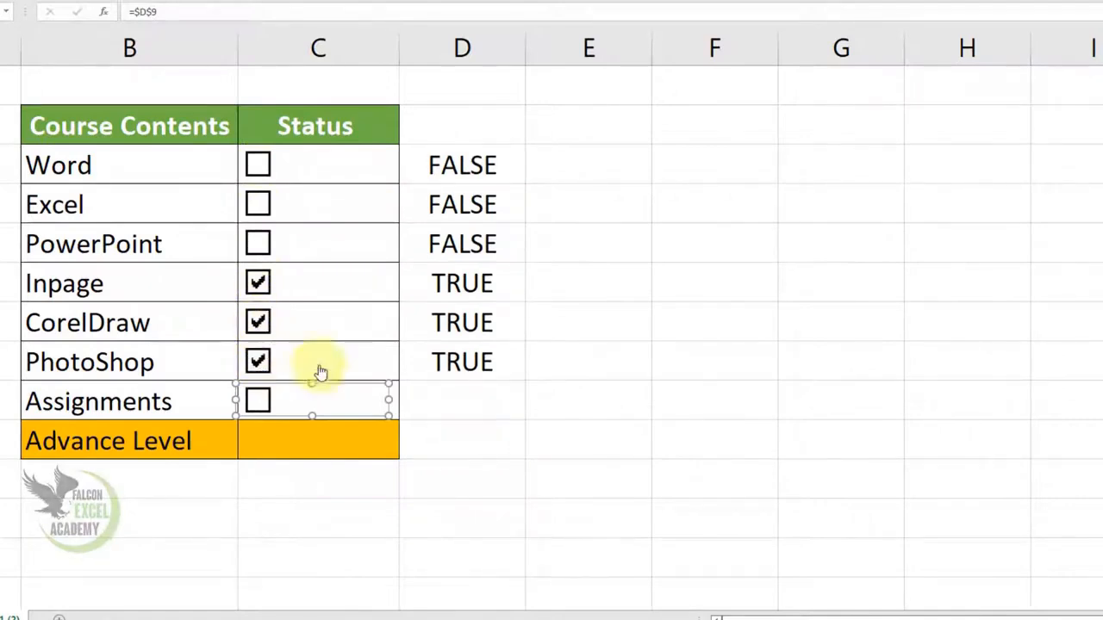
pyautogui.click(486, 416)
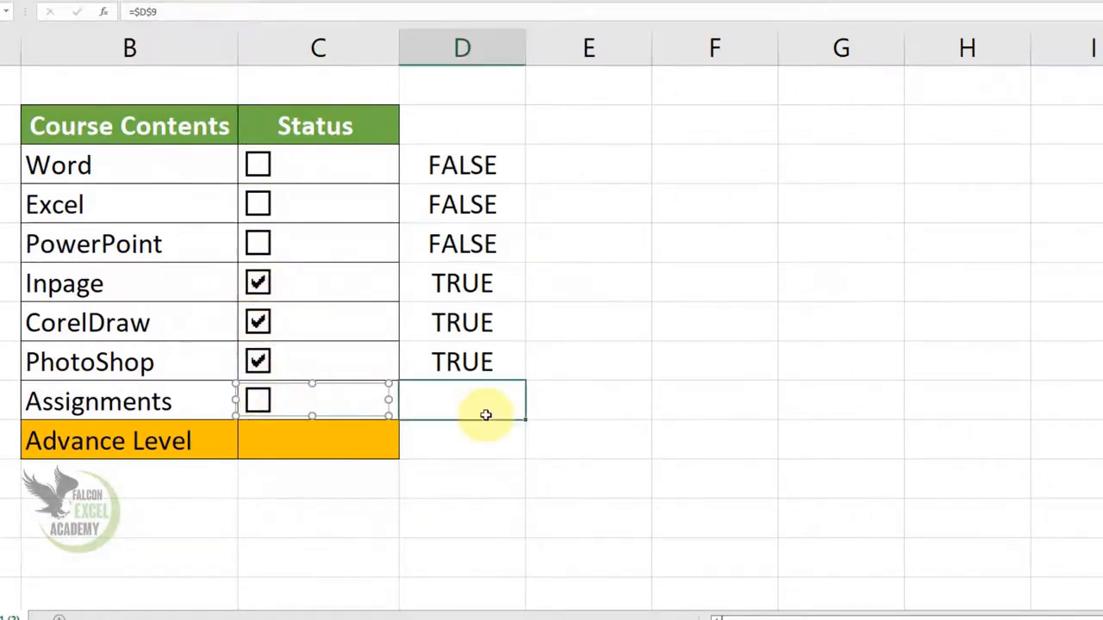
pyautogui.click(258, 401)
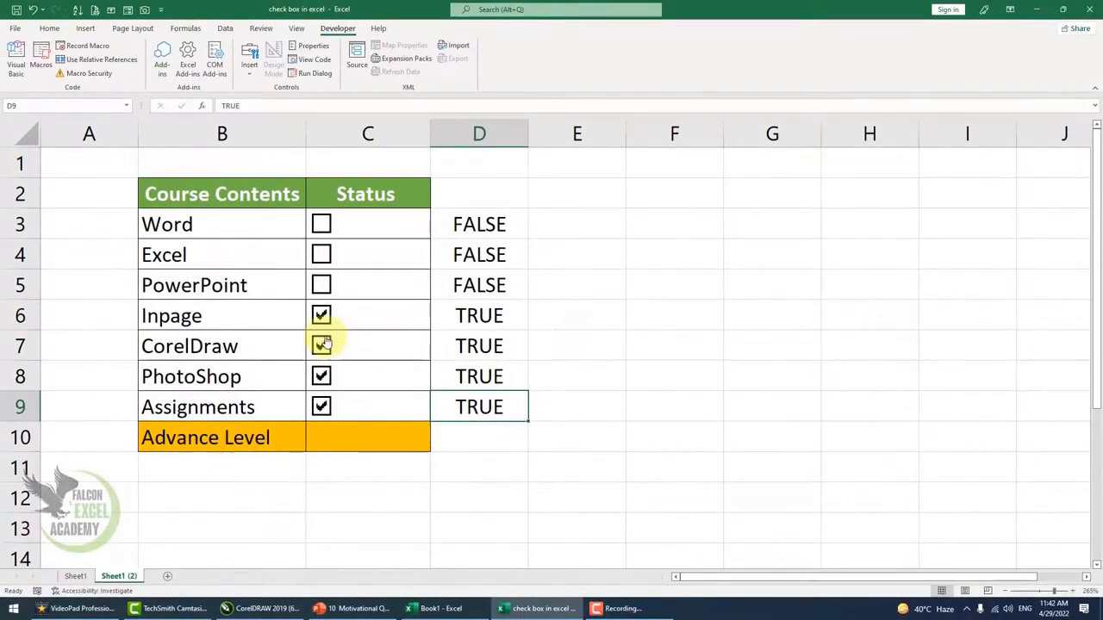
# - Enter the formula =COUNTIFS(D3:D9,"TRUE") in the Advance Level status cell C10 to count the completed courses
pyautogui.click(349, 431)
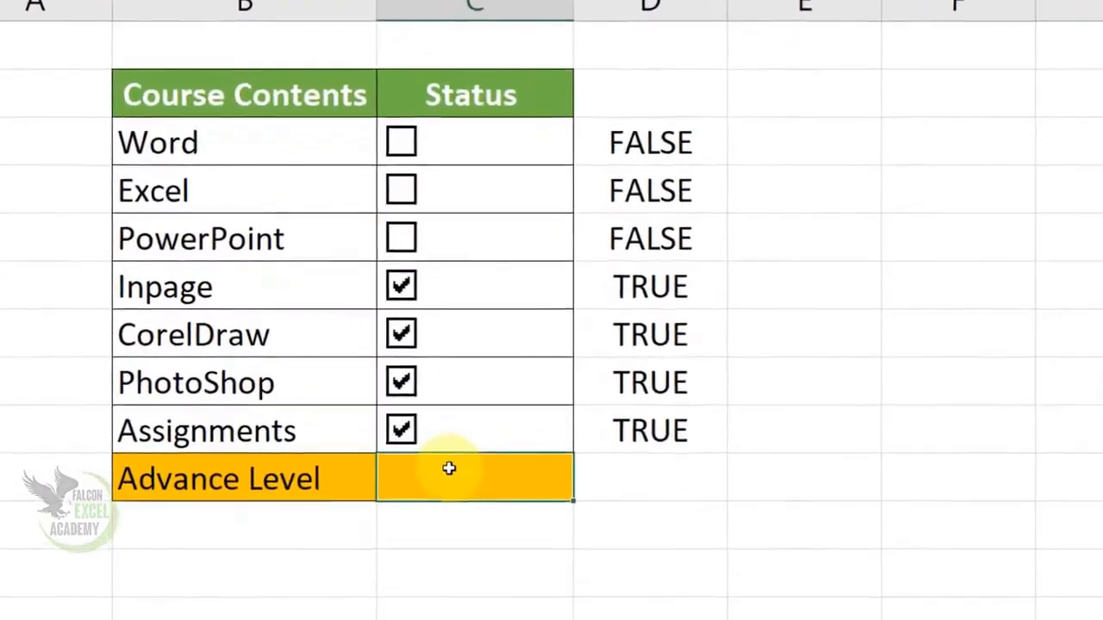
pyautogui.write('=')
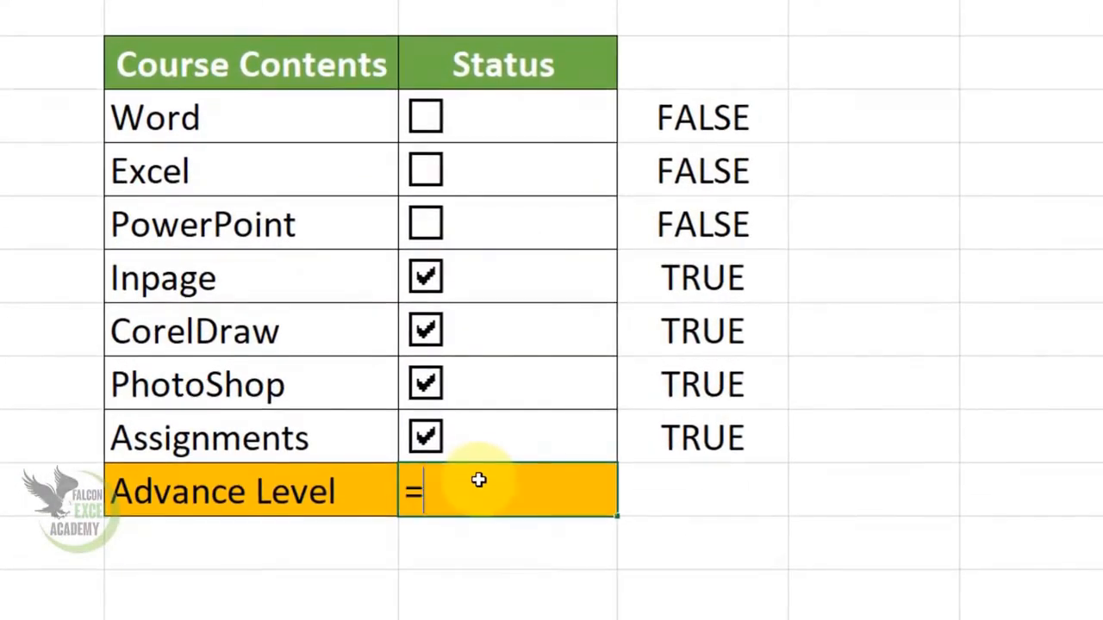
pyautogui.write('countifs')
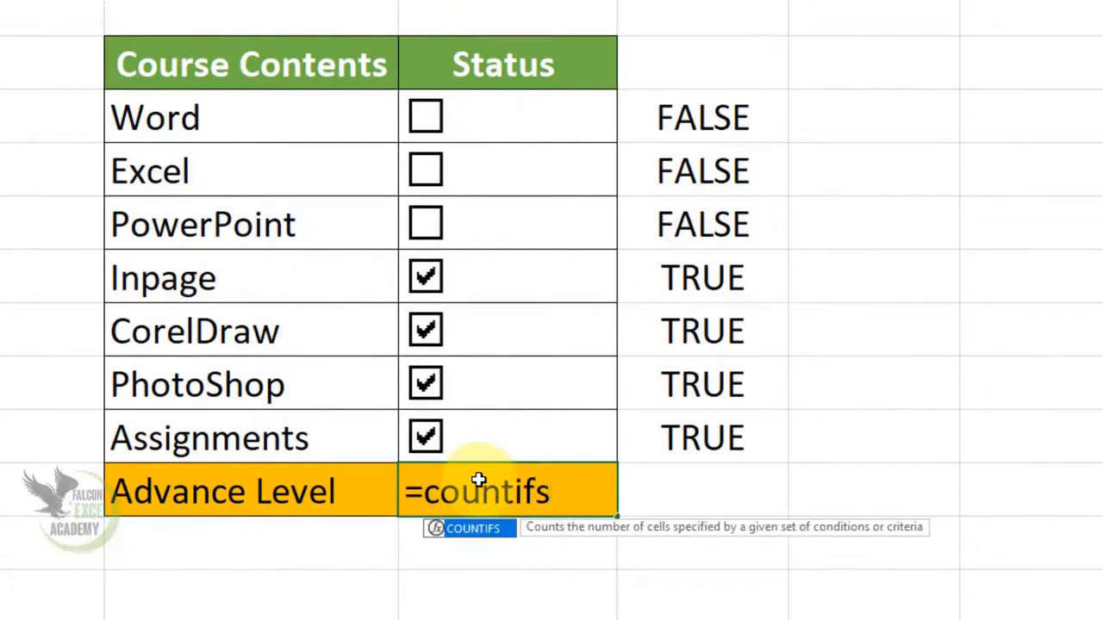
pyautogui.write('(')
pyautogui.moveTo(699, 110); pyautogui.dragTo(702, 433)
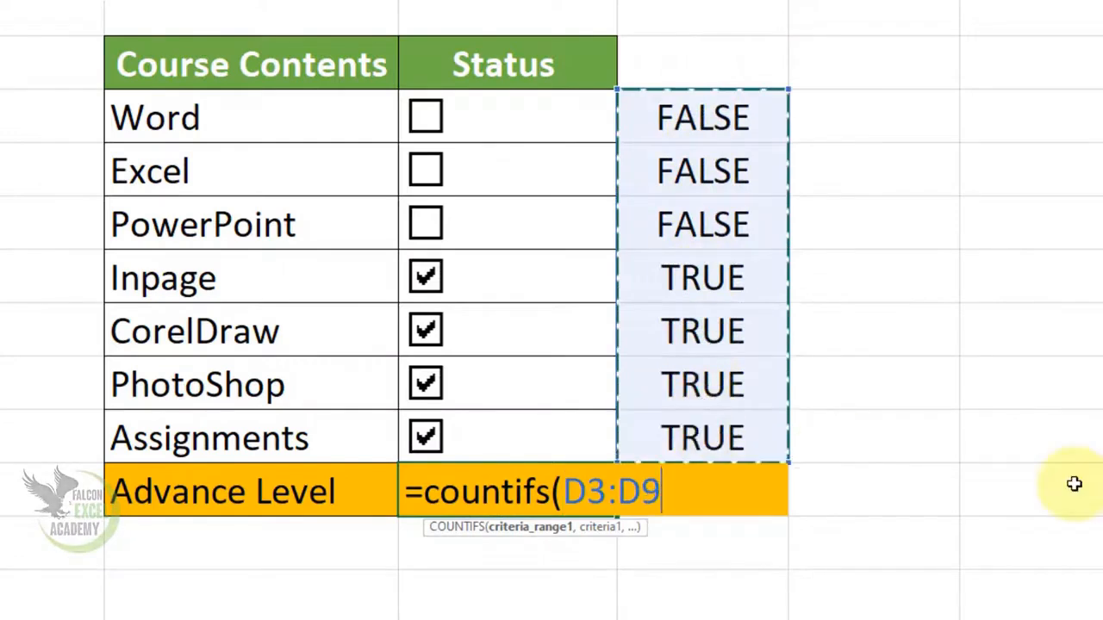
pyautogui.write(',')
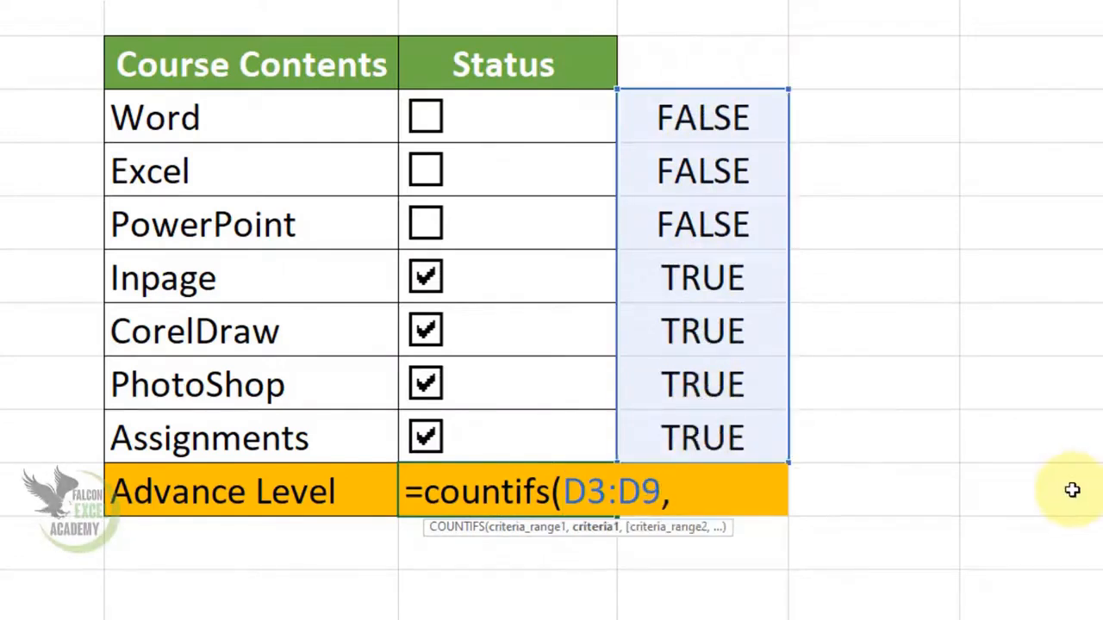
pyautogui.write('"')
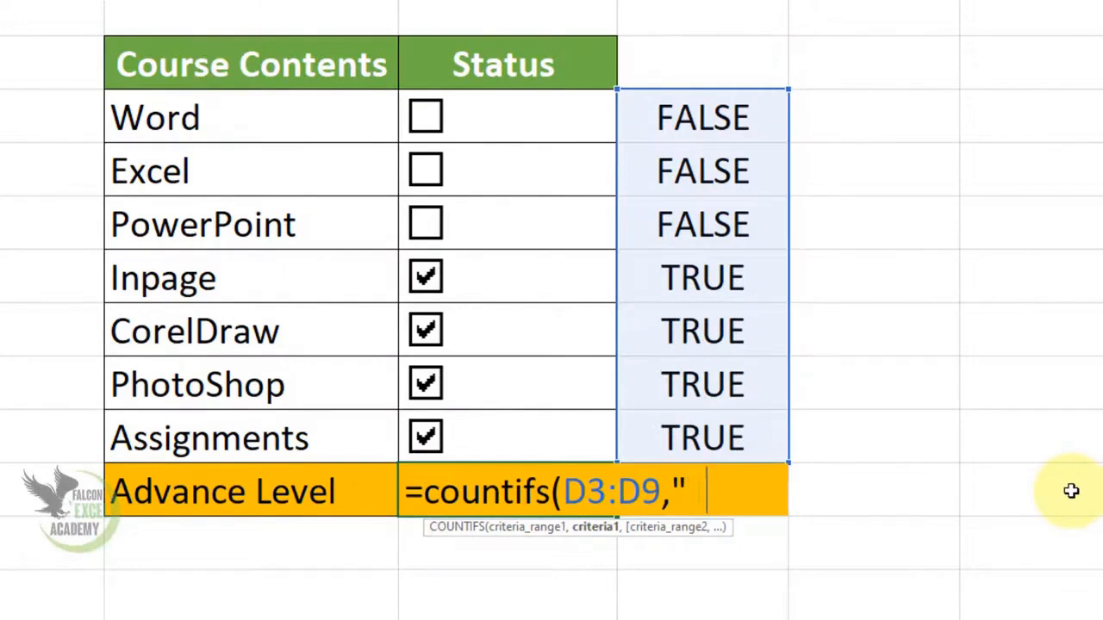
pyautogui.write('TRUE"')
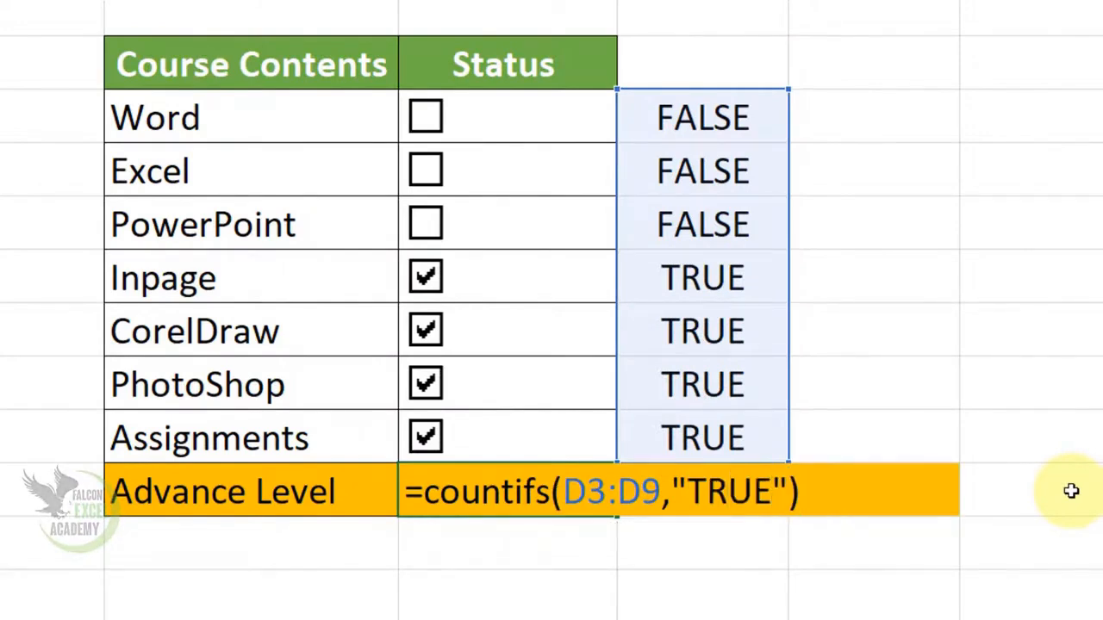
pyautogui.write(')')
pyautogui.press('Return')
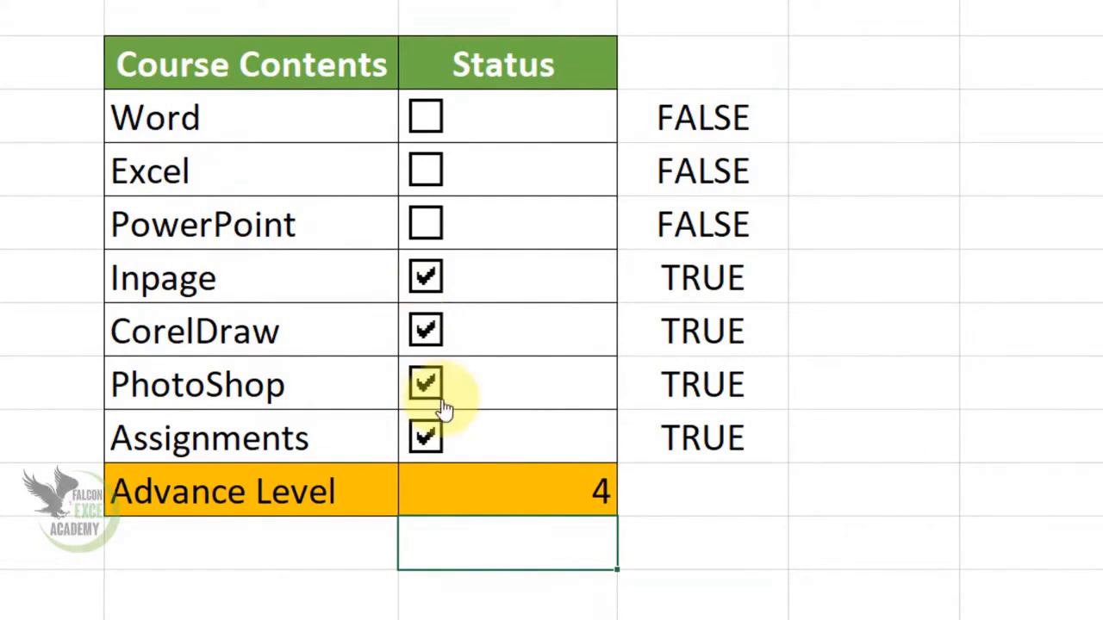
# - Clear the Assignments, PhotoShop, CorelDraw and Inpage check boxes to test the count formula
pyautogui.click(427, 439)
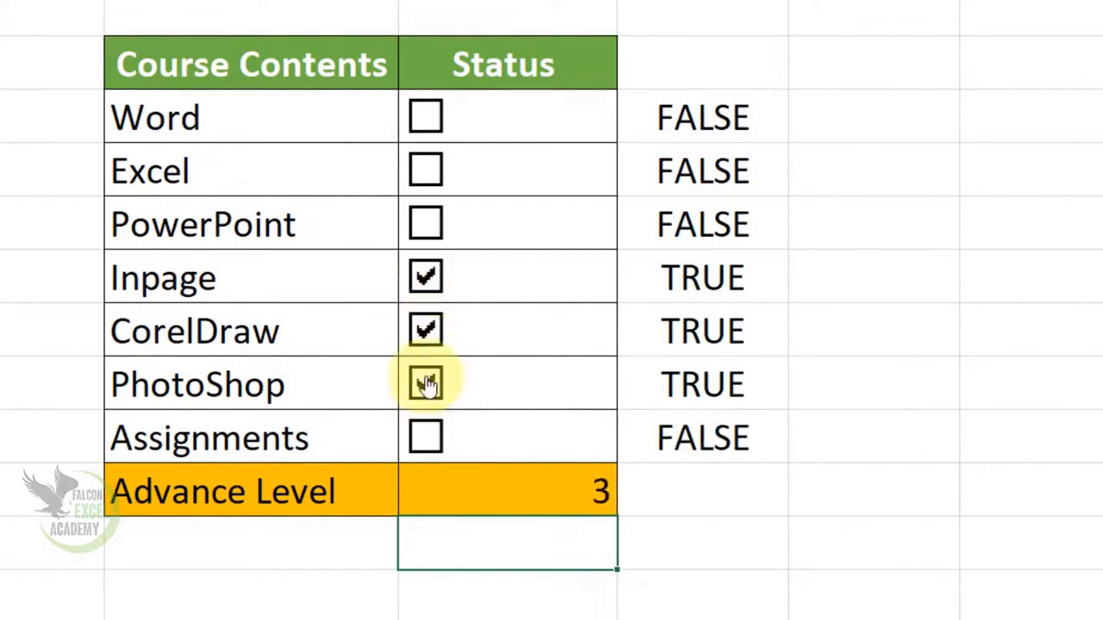
pyautogui.click(425, 384)
pyautogui.click(424, 330)
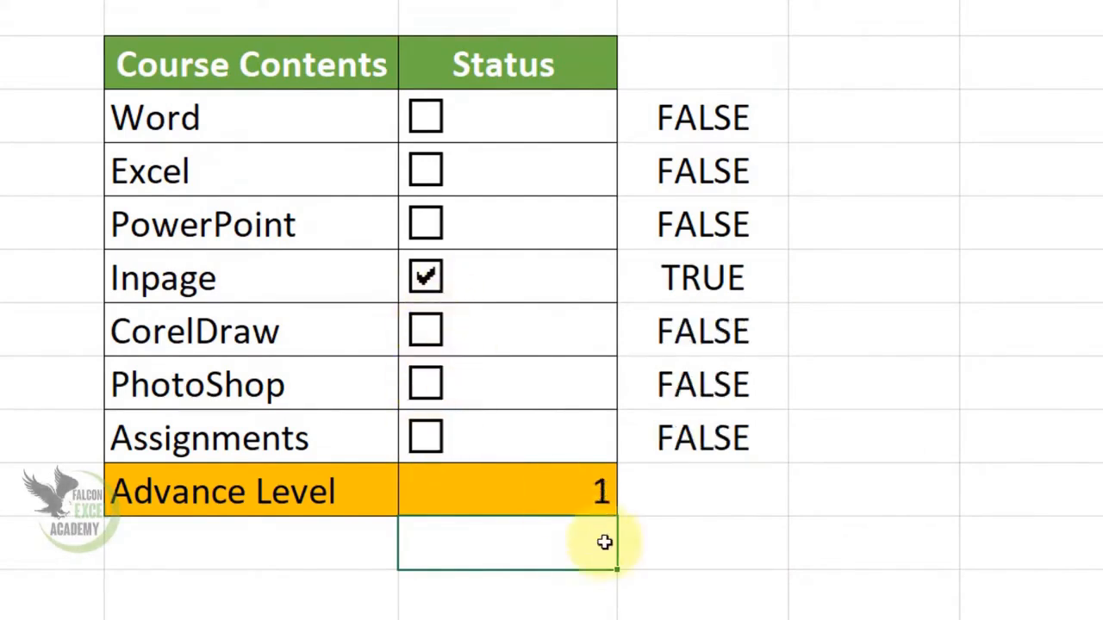
pyautogui.click(426, 278)
# - Tick the Word, Excel, PowerPoint, Inpage and Assignments check boxes
pyautogui.click(426, 120)
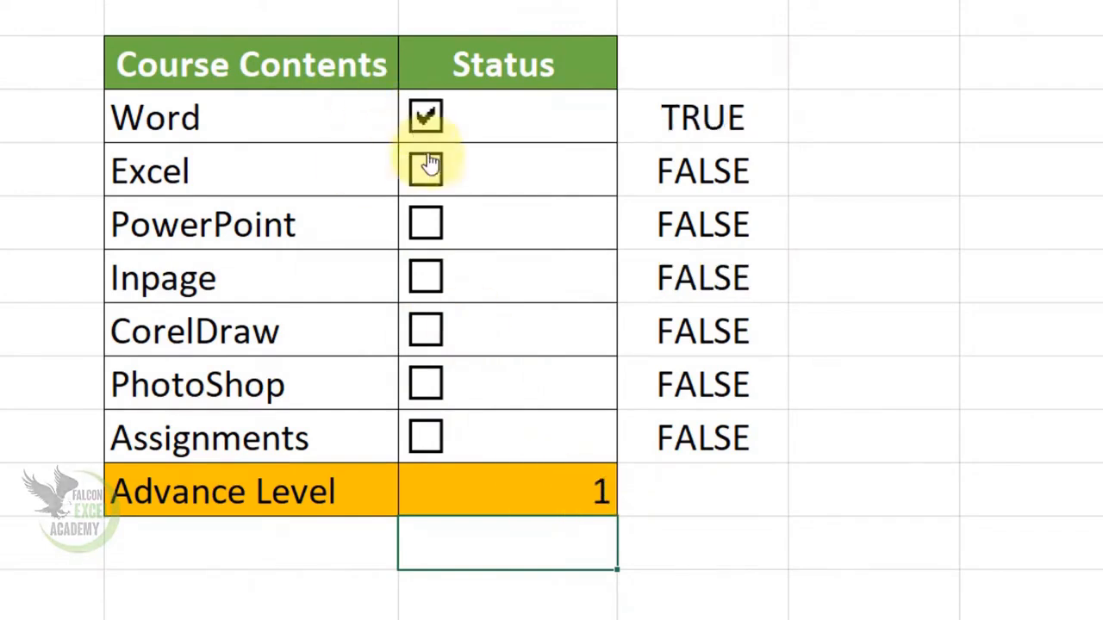
pyautogui.click(428, 171)
pyautogui.click(427, 226)
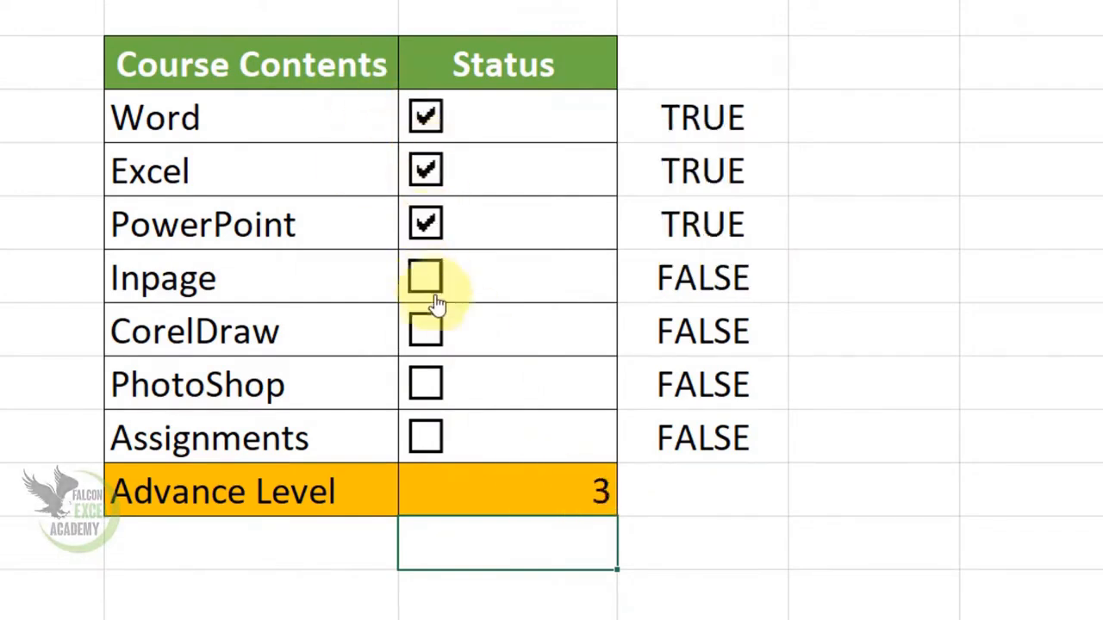
pyautogui.click(427, 279)
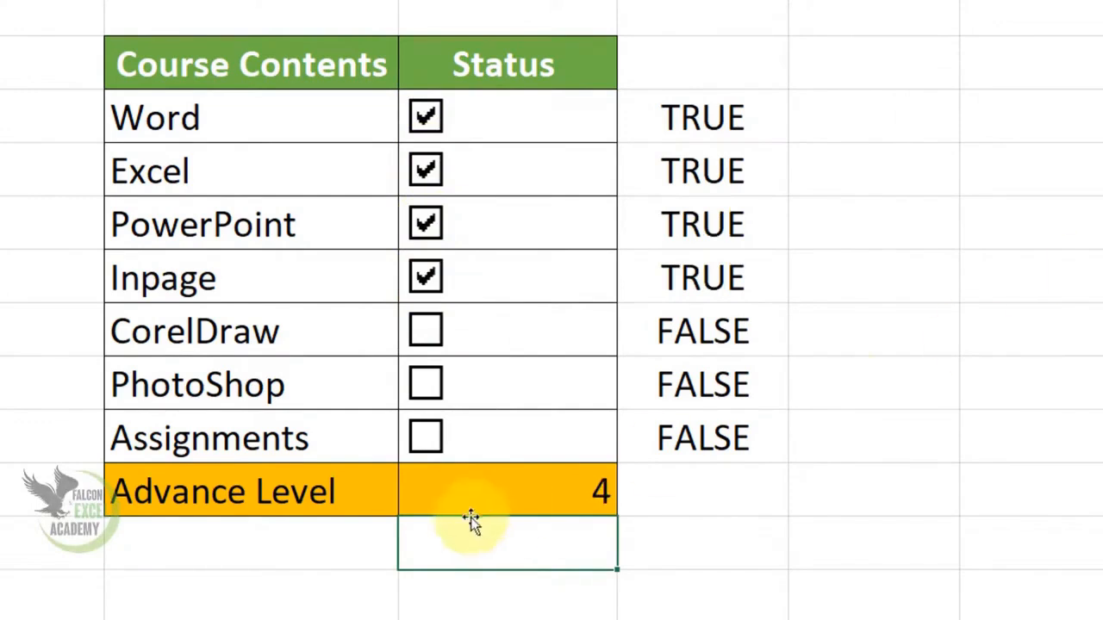
pyautogui.click(428, 438)
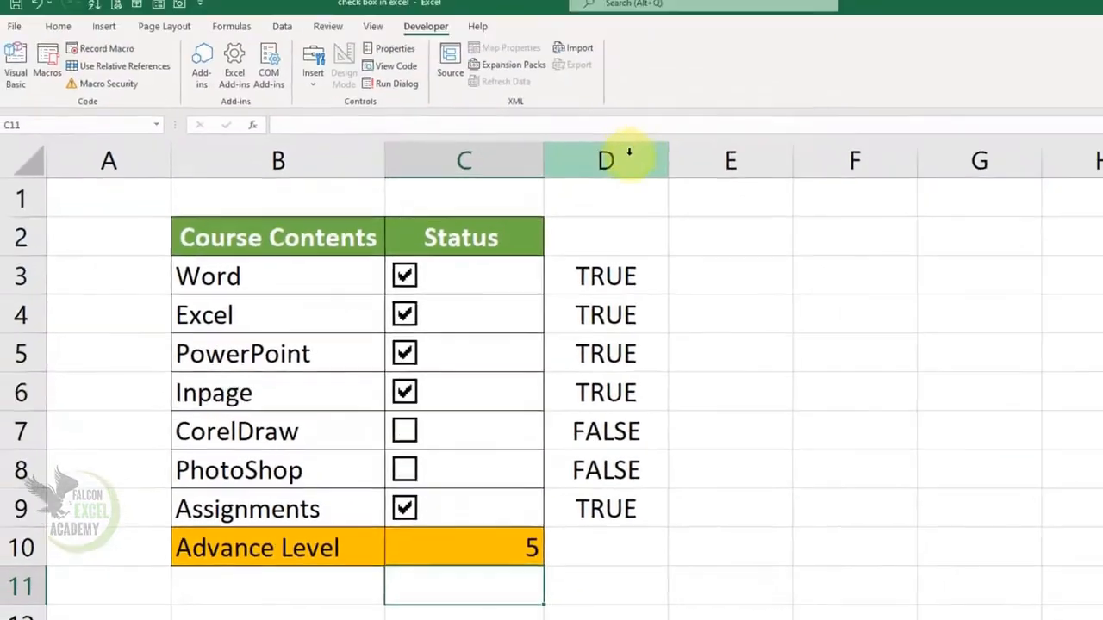
# - Hide column D, which holds the linked TRUE/FALSE values, and deselect it
pyautogui.rightClick(603, 168)
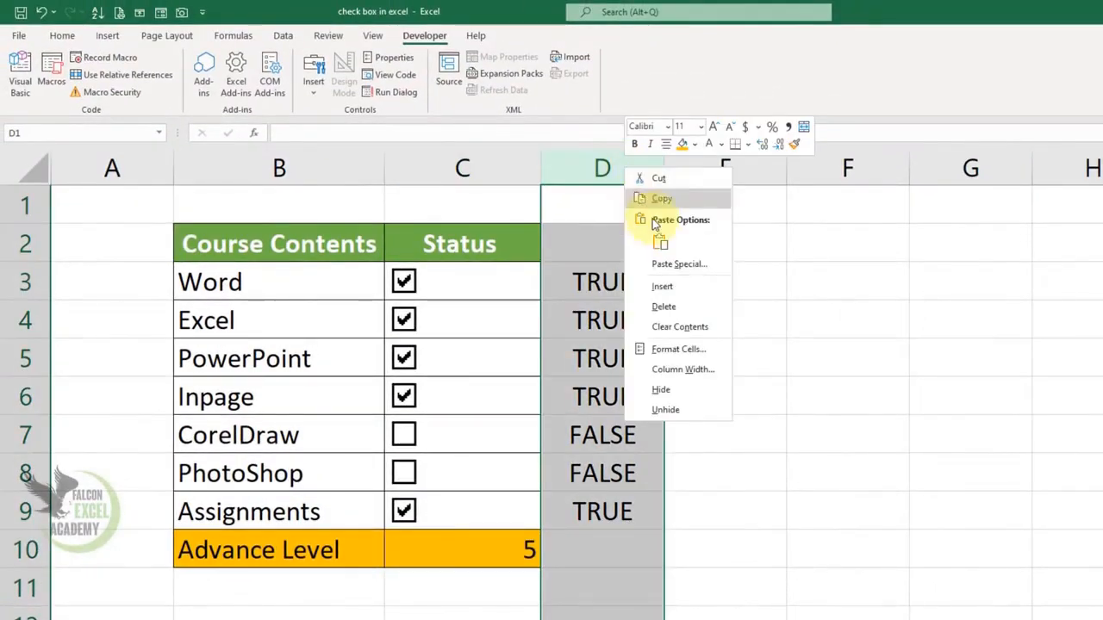
pyautogui.click(686, 390)
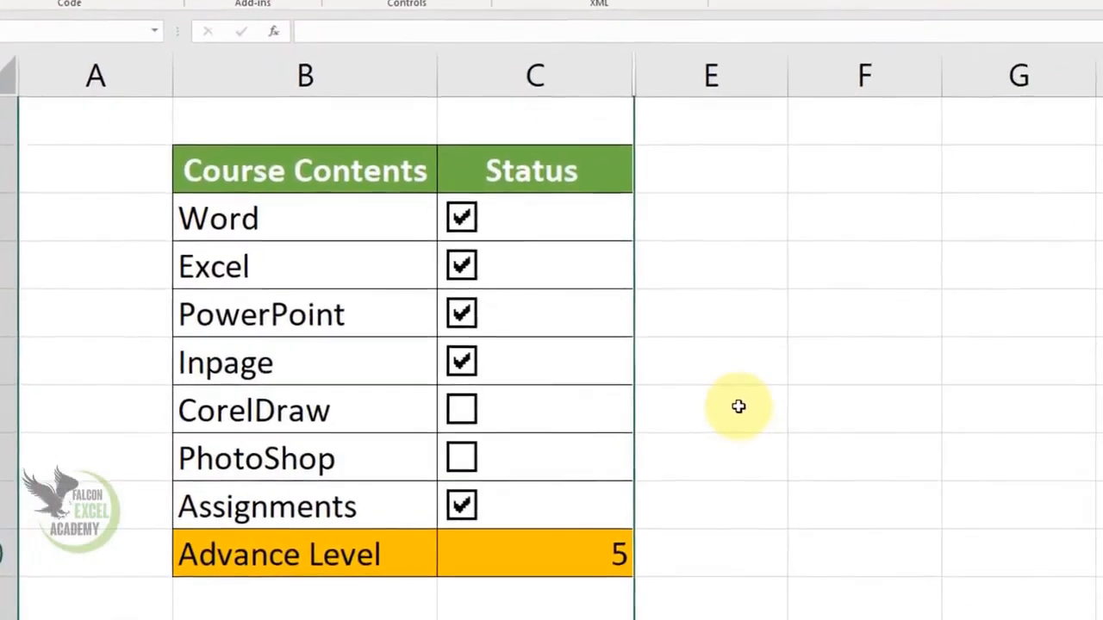
pyautogui.click(636, 430)
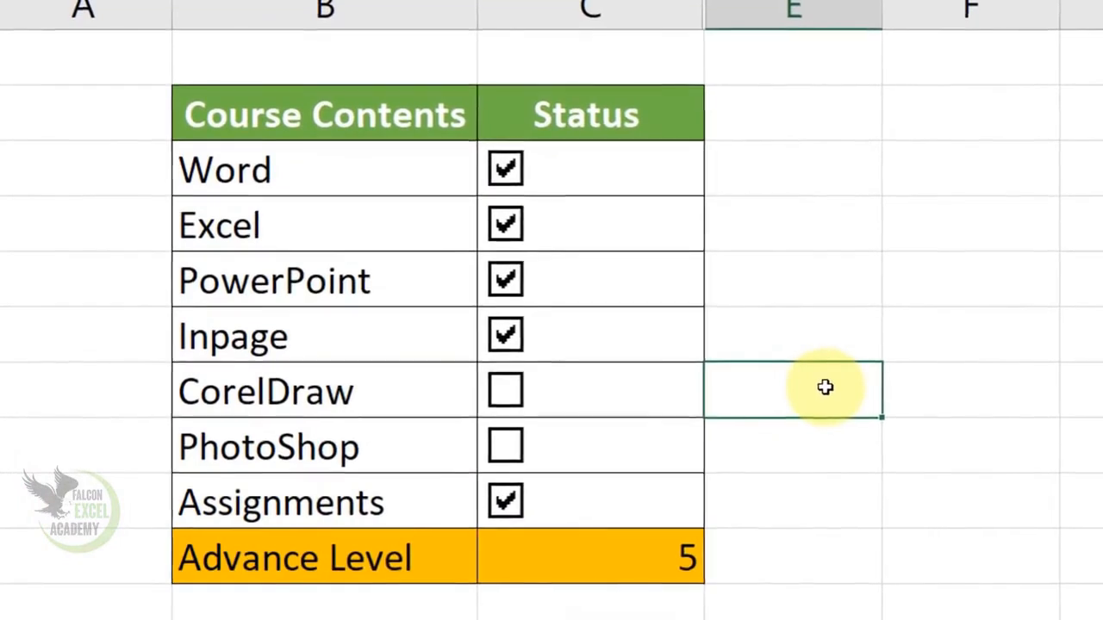